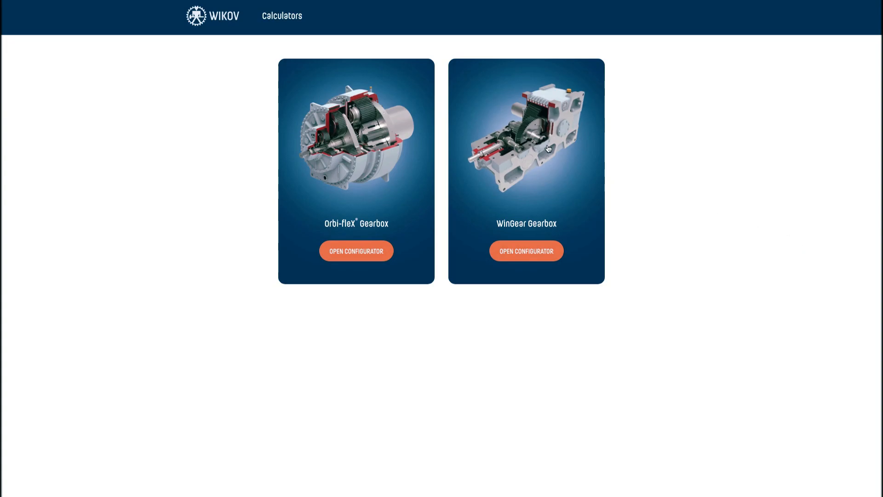
# Open the WinGear gearbox configurator and review its default-valued form sections
pyautogui.click(532, 251)
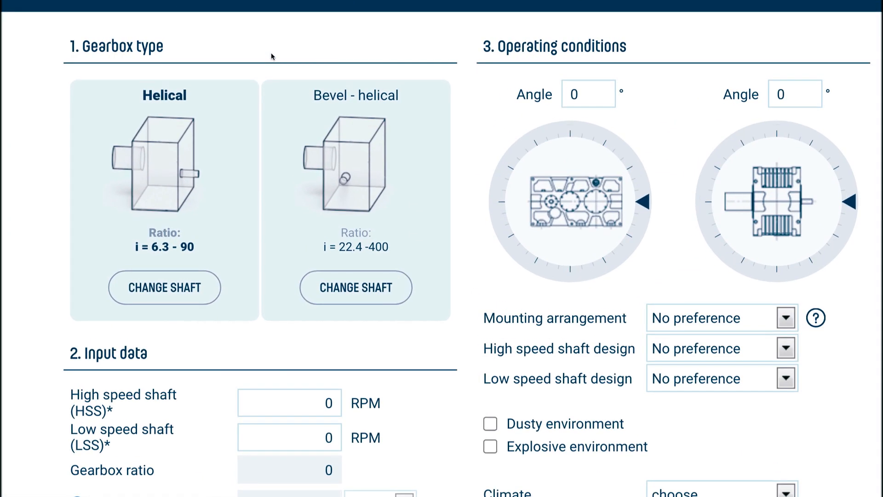
pyautogui.scroll(-5, 271, 53)
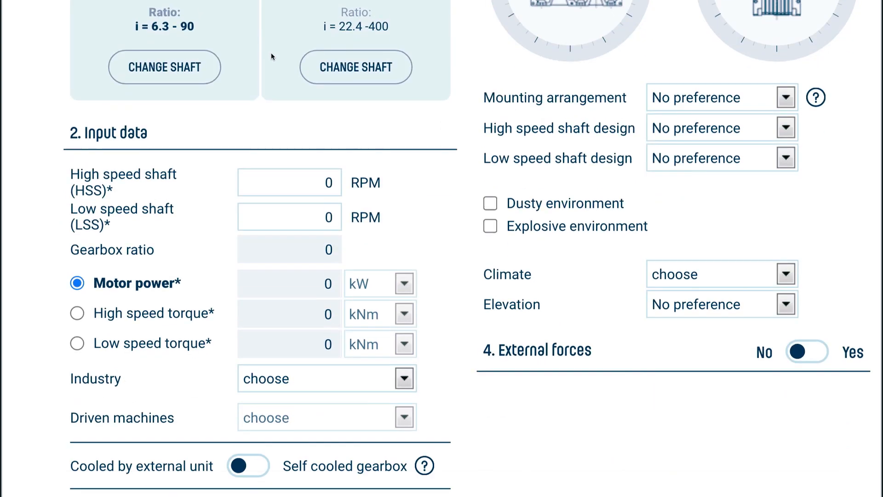
pyautogui.scroll(-5, 272, 56)
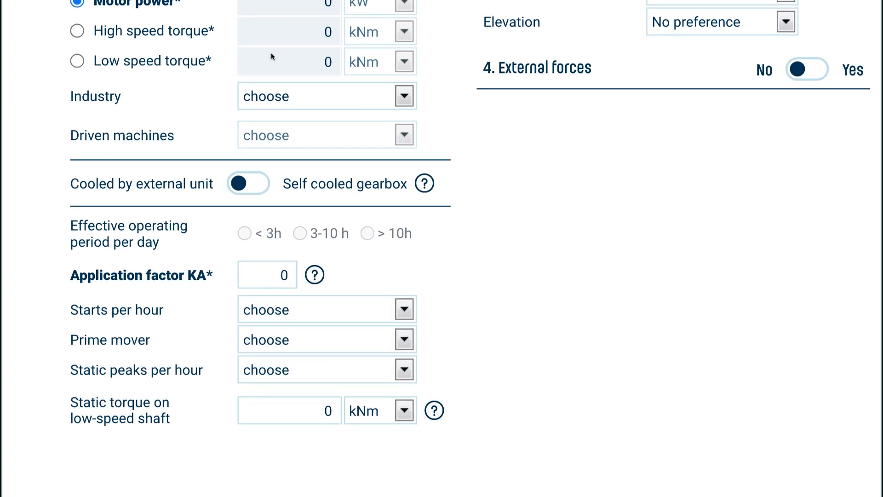
pyautogui.hscroll(5, 271, 54)
pyautogui.scroll(10, 271, 54)
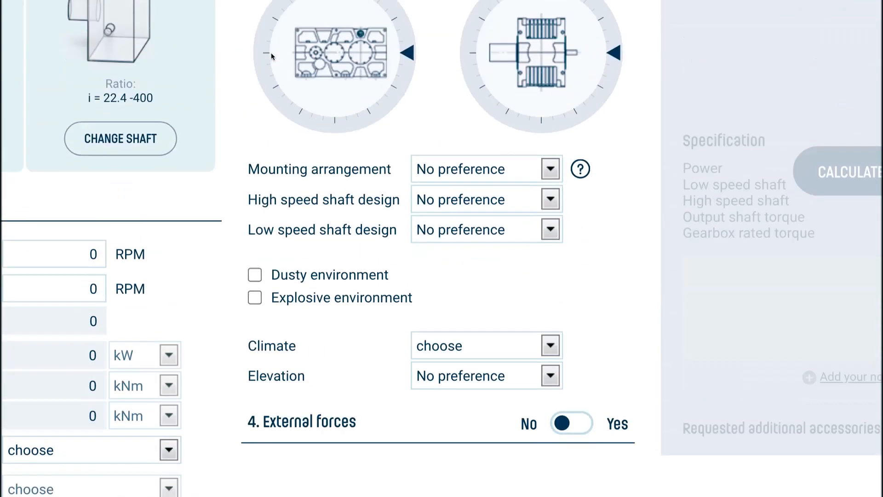
pyautogui.hotkey('ctrl', '0')
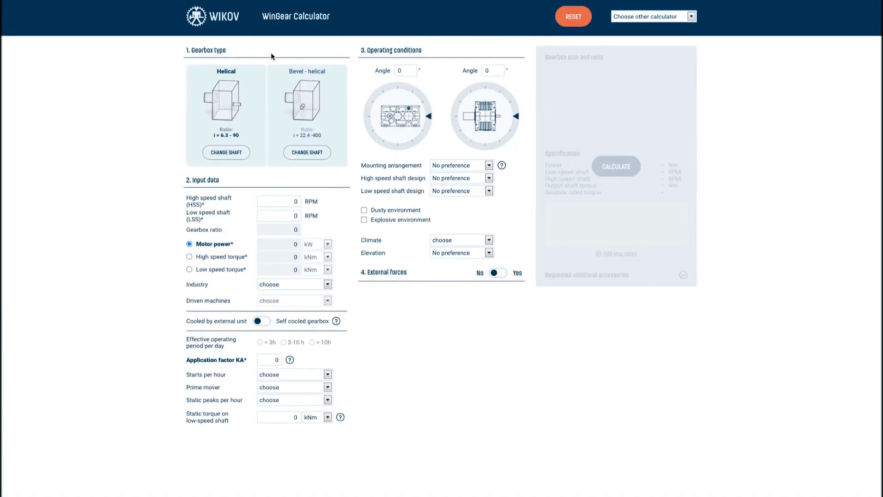
pyautogui.scroll(5, 242, 50)
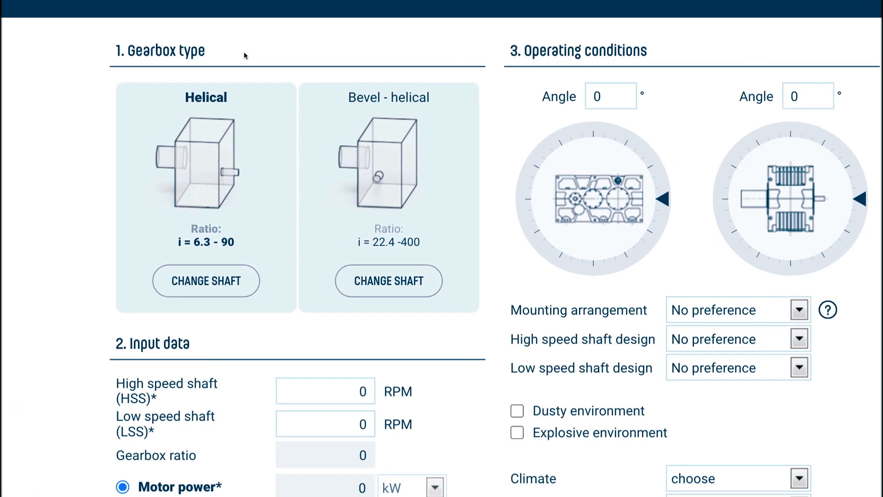
# Choose the Bevel-helical gearbox type with the second shaft arrangement layout
pyautogui.click(417, 179)
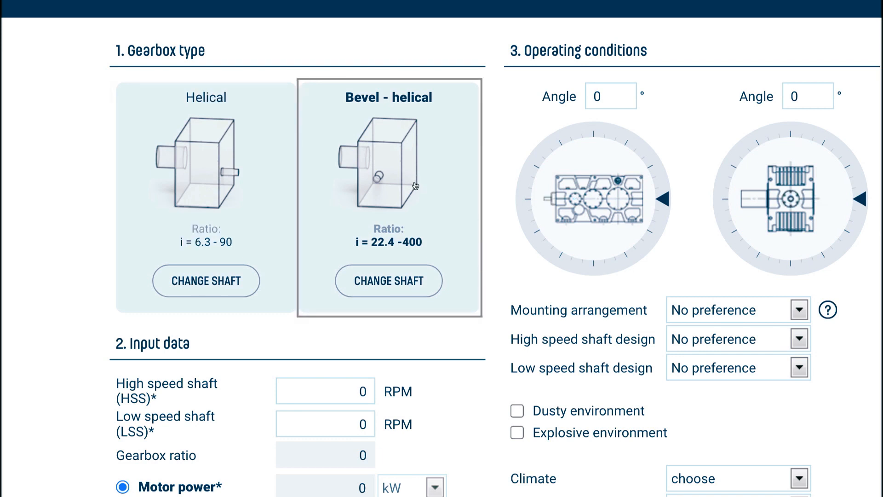
pyautogui.click(388, 280)
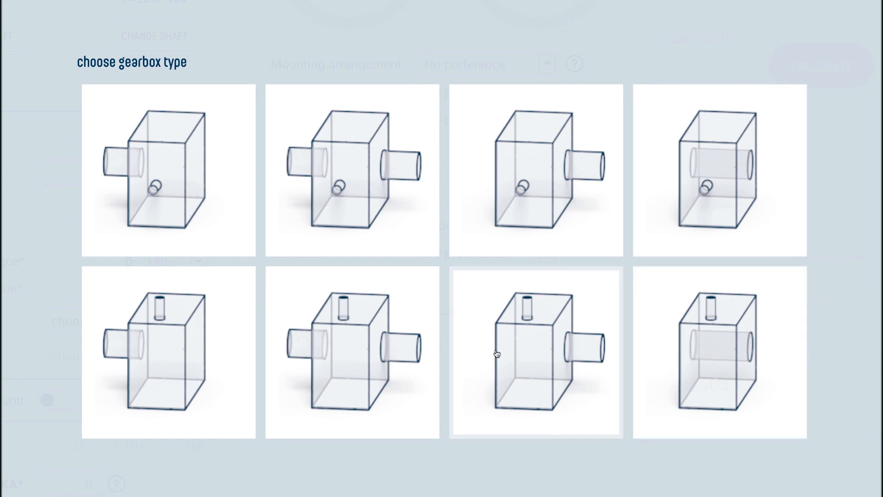
pyautogui.click(351, 159)
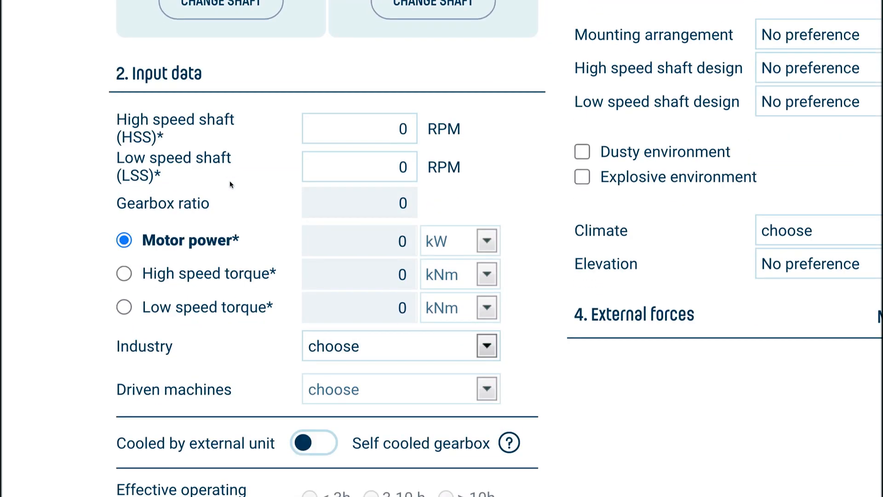
# Enter 1480 RPM for the high speed shaft and 30 RPM for the low speed shaft
pyautogui.click(394, 140)
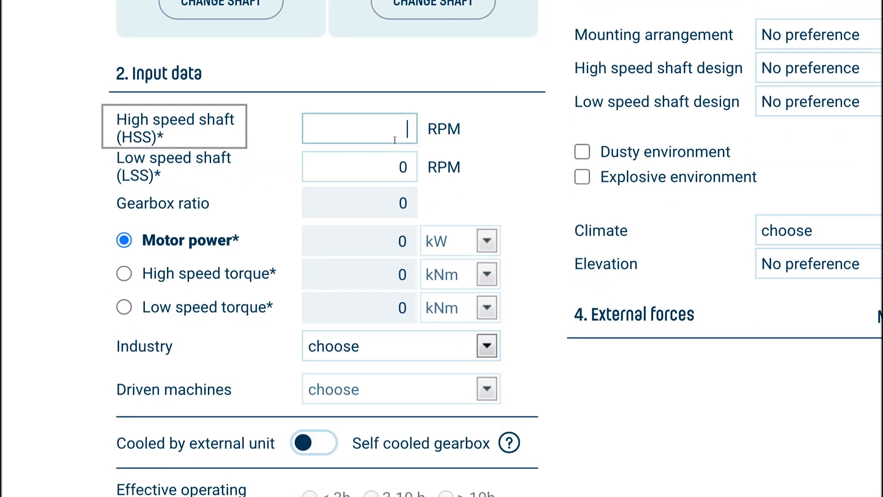
pyautogui.write('1480')
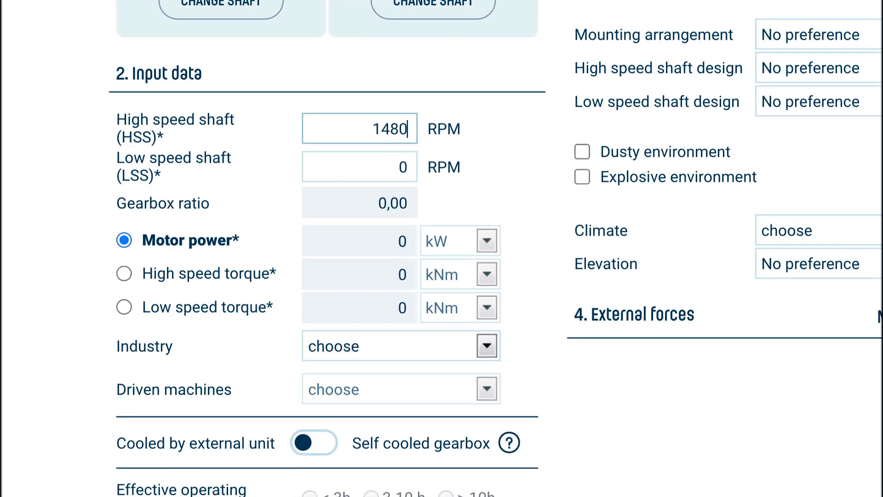
pyautogui.press('Tab')
pyautogui.write('30')
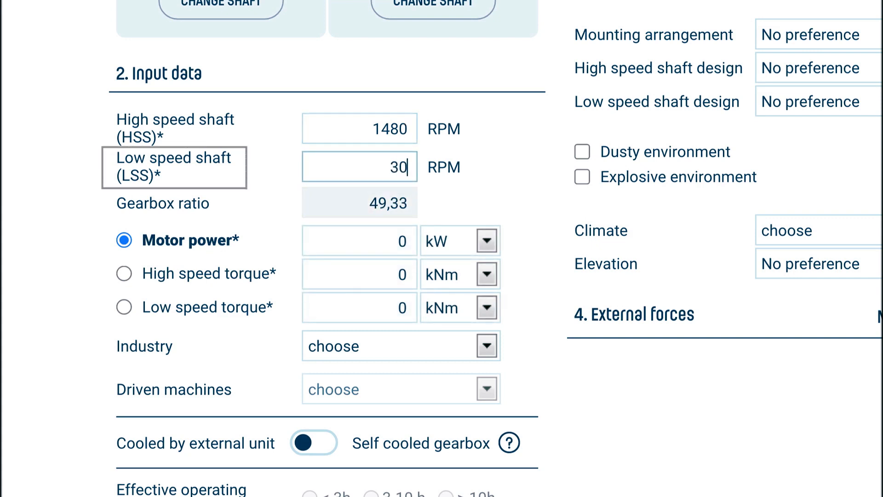
pyautogui.click(465, 199)
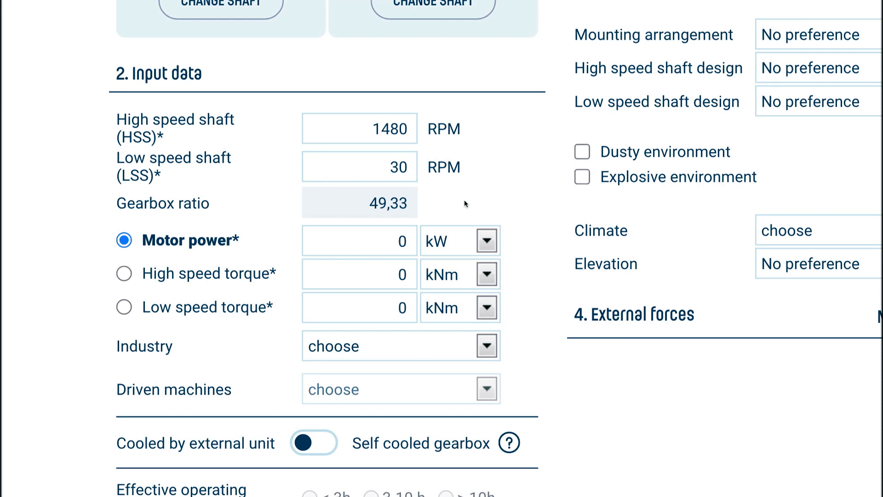
# Try 300 RPM low speed, view the ratio warning, then restore 30 RPM
pyautogui.click(414, 166)
pyautogui.write('0')
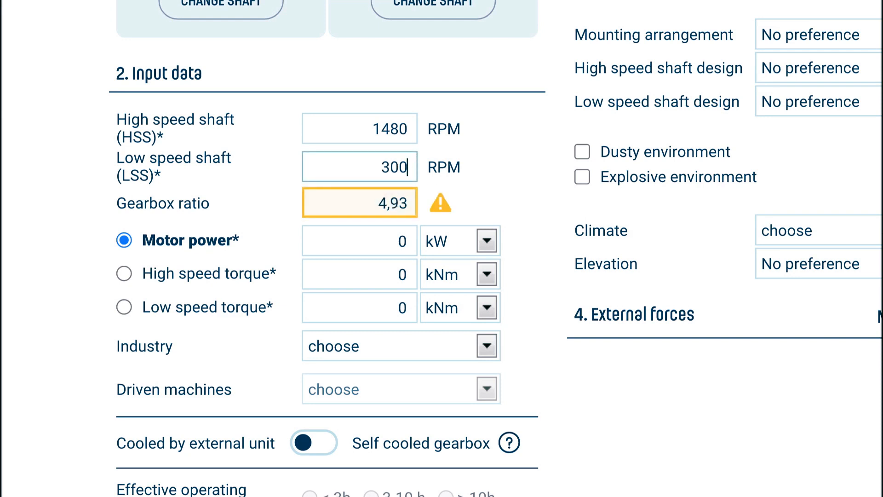
pyautogui.click(441, 207)
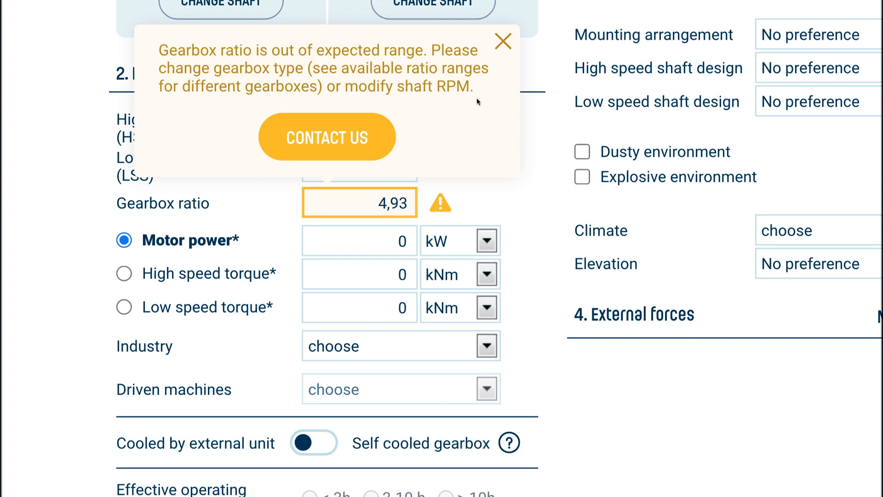
pyautogui.click(503, 46)
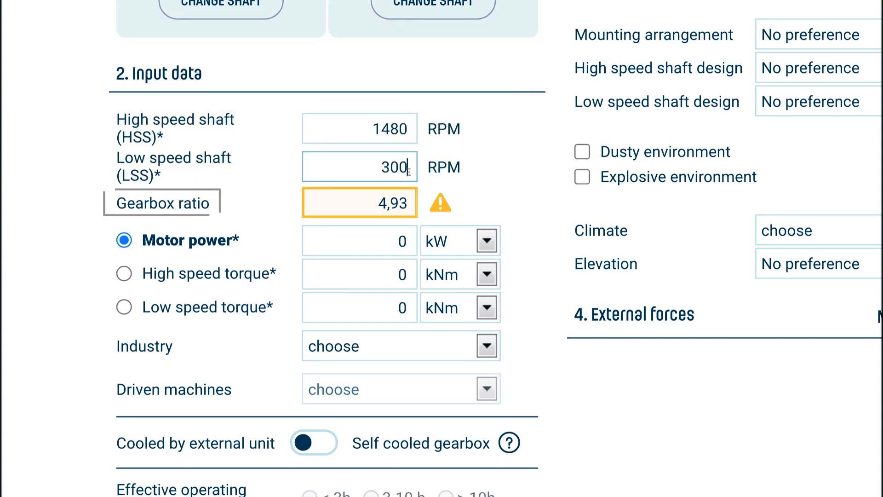
pyautogui.press('BackSpace')
pyautogui.click(449, 208)
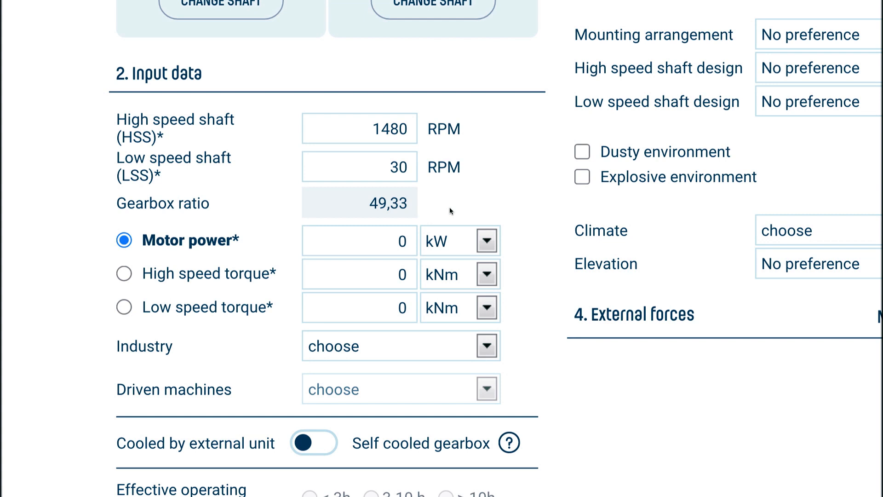
# Keep motor power as the input value and set it to 160 kW
pyautogui.click(124, 273)
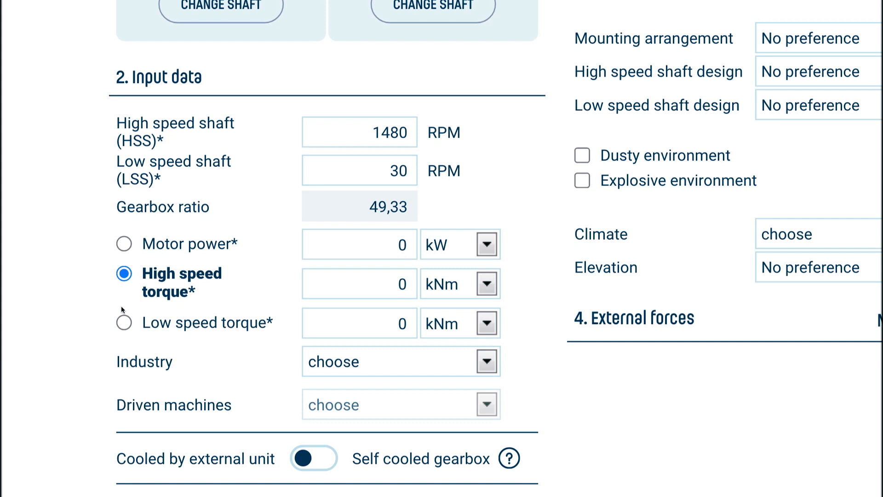
pyautogui.click(123, 324)
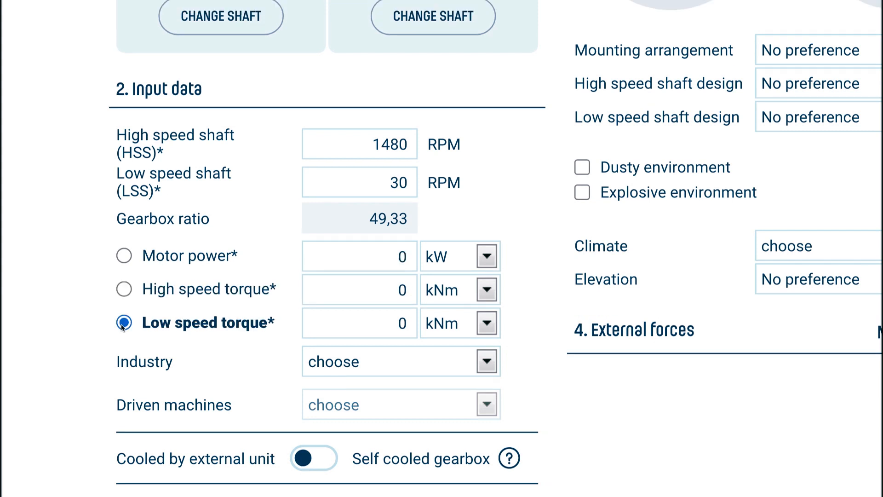
pyautogui.click(125, 256)
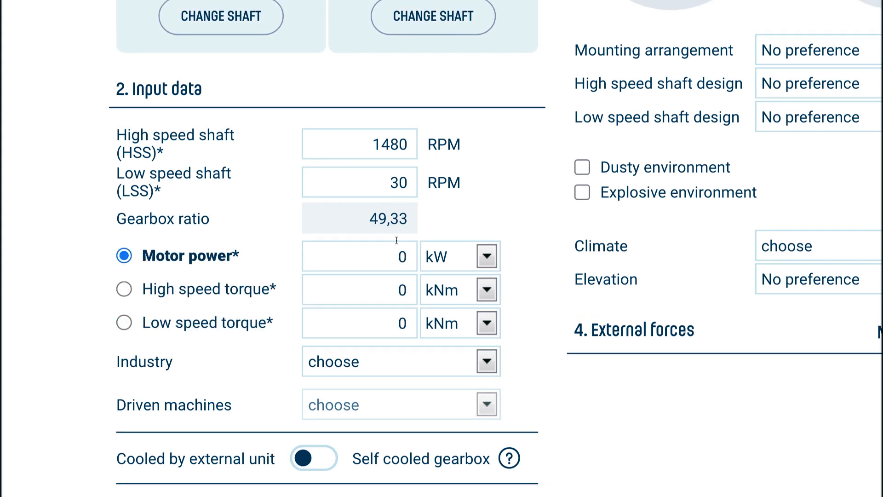
pyautogui.click(409, 252)
pyautogui.write('160')
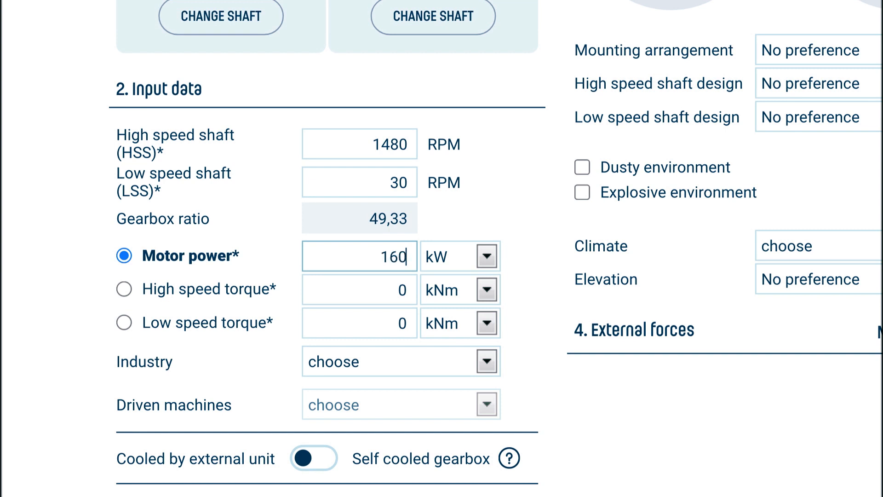
pyautogui.click(528, 252)
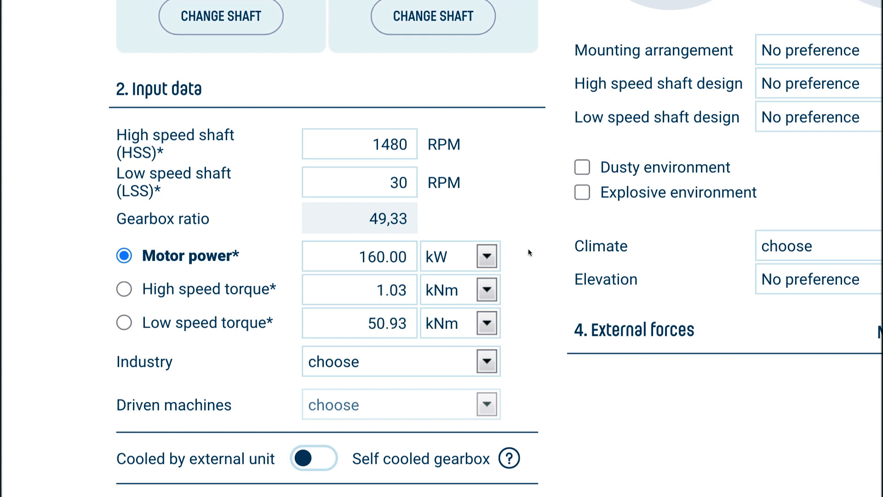
# Switch power and torques to hp and lb-ft, then return them to kW and kNm
pyautogui.click(486, 256)
pyautogui.click(485, 264)
pyautogui.click(484, 294)
pyautogui.click(484, 297)
pyautogui.click(484, 316)
pyautogui.click(484, 330)
pyautogui.click(485, 256)
pyautogui.click(482, 248)
pyautogui.click(483, 285)
pyautogui.click(483, 277)
pyautogui.click(486, 322)
pyautogui.click(486, 327)
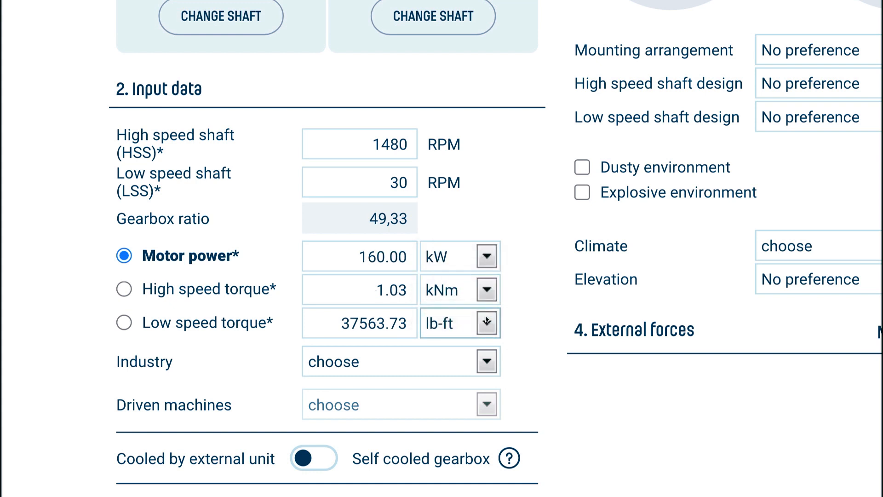
# Set Industry to Mining and Driven machines to Excavator: belt conveyor drive
pyautogui.scroll(-4, 485, 316)
pyautogui.click(487, 163)
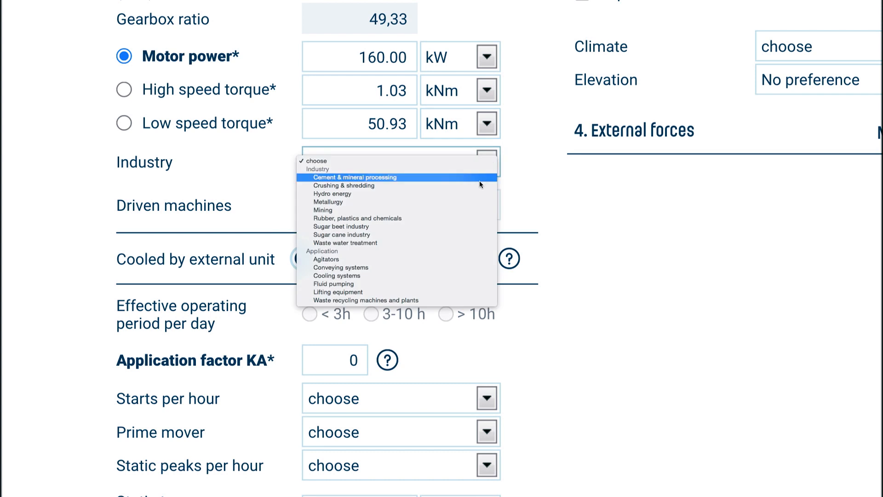
pyautogui.click(462, 210)
pyautogui.click(463, 211)
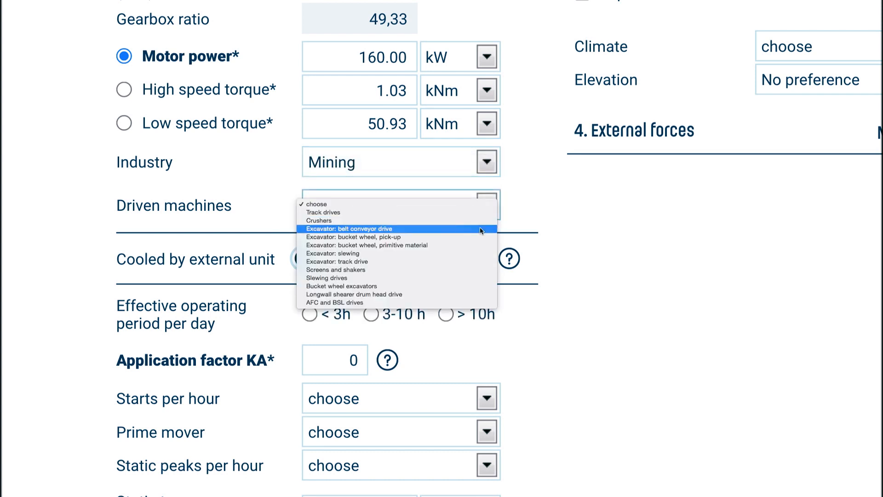
pyautogui.click(479, 228)
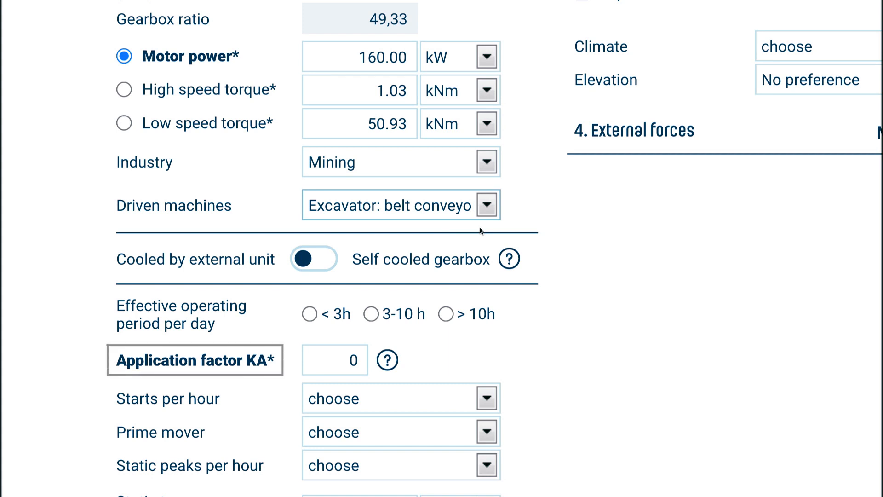
pyautogui.scroll(-3, 479, 230)
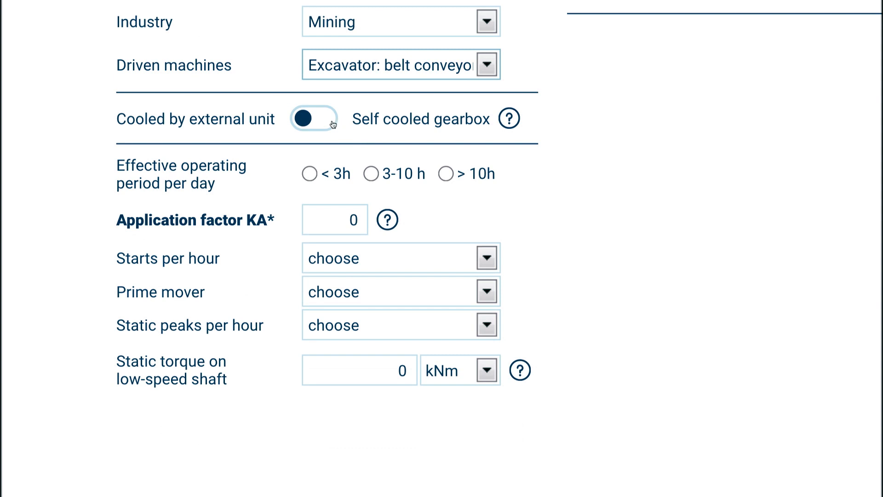
# Make the gearbox self cooled: duty cycle 100 %, ambient 30 °C, utilization 70 %, air flow 1.2 m/s
pyautogui.click(333, 124)
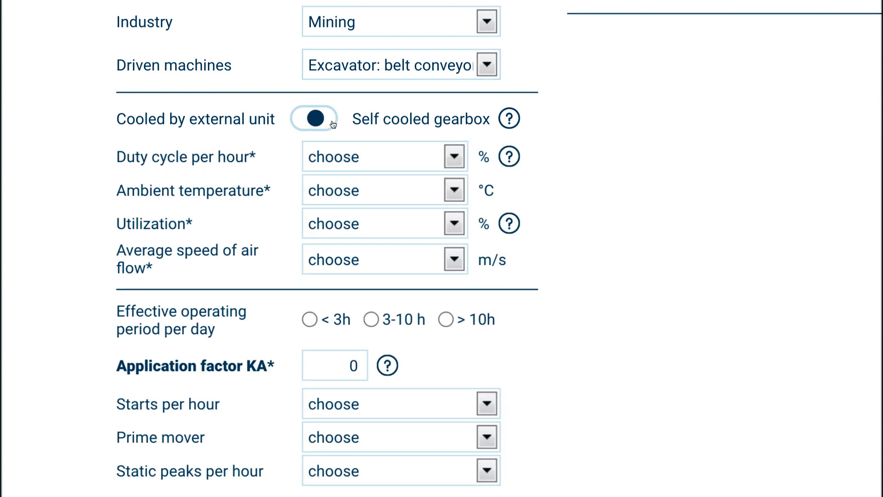
pyautogui.click(459, 163)
pyautogui.click(460, 163)
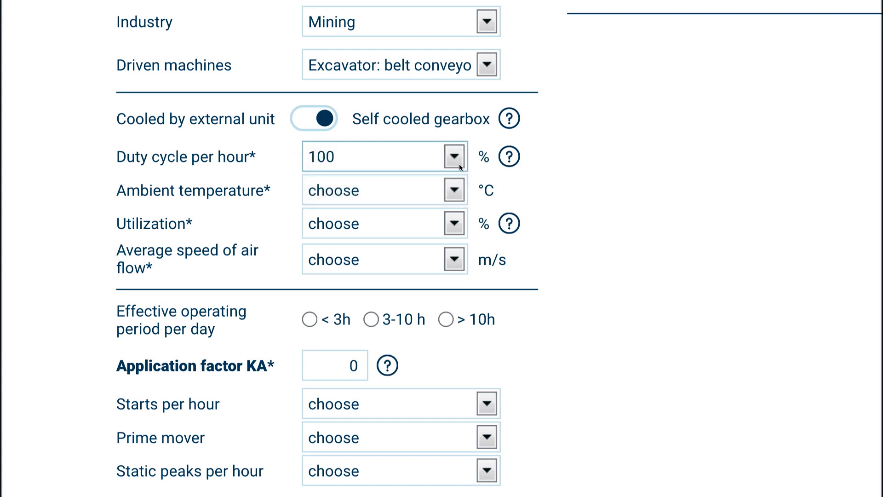
pyautogui.click(458, 190)
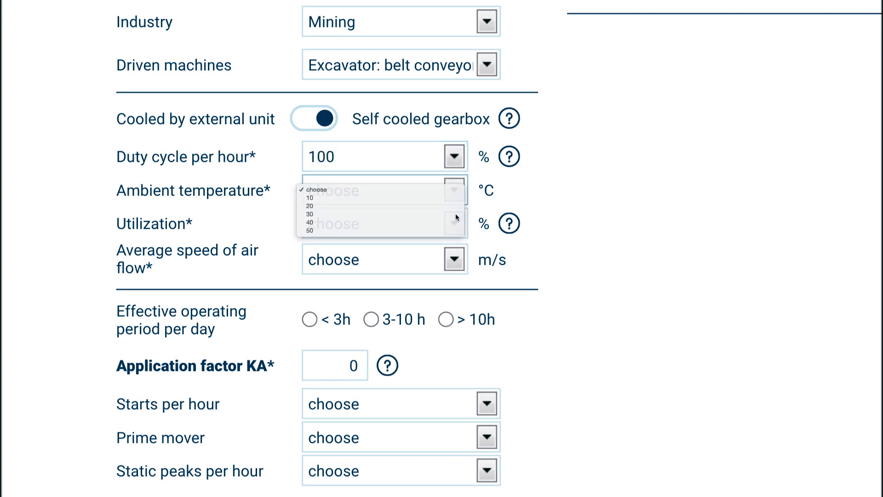
pyautogui.click(456, 214)
pyautogui.click(457, 217)
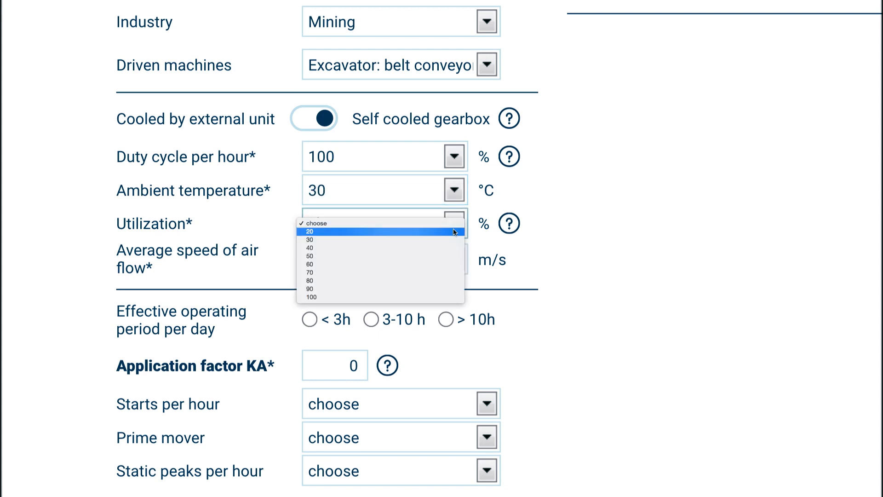
pyautogui.click(448, 269)
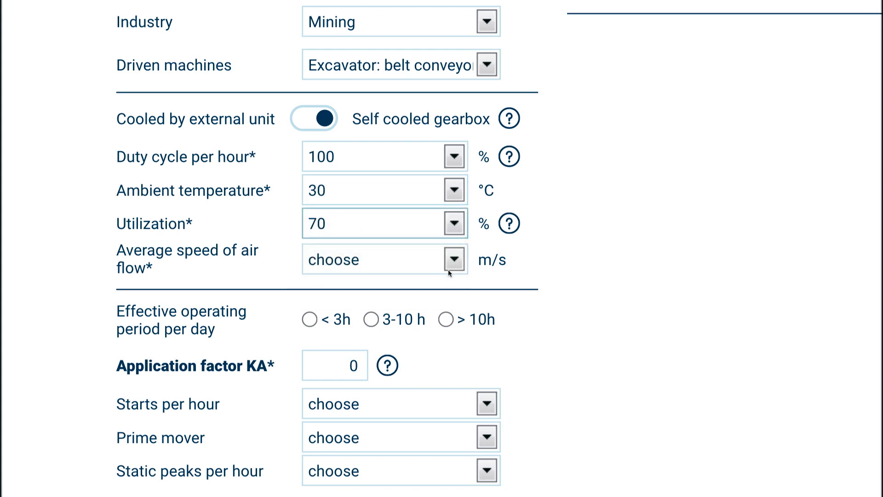
pyautogui.click(448, 269)
pyautogui.click(454, 275)
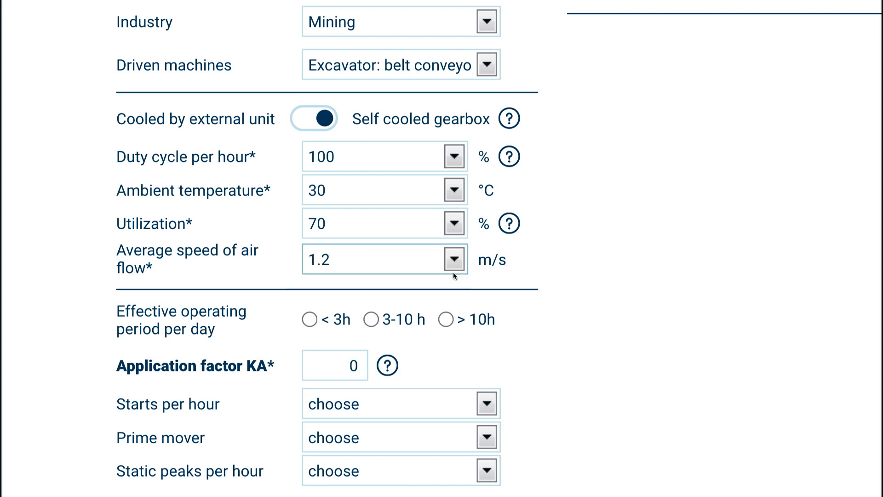
pyautogui.scroll(-2, 454, 263)
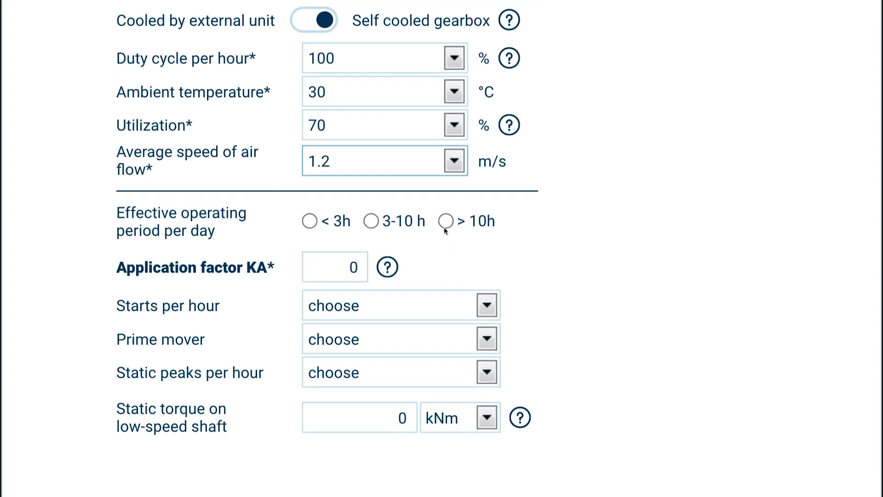
# Set operating period >10 h, starts per hour 1-5, soft start prime mover, static peaks 1-5
pyautogui.click(445, 221)
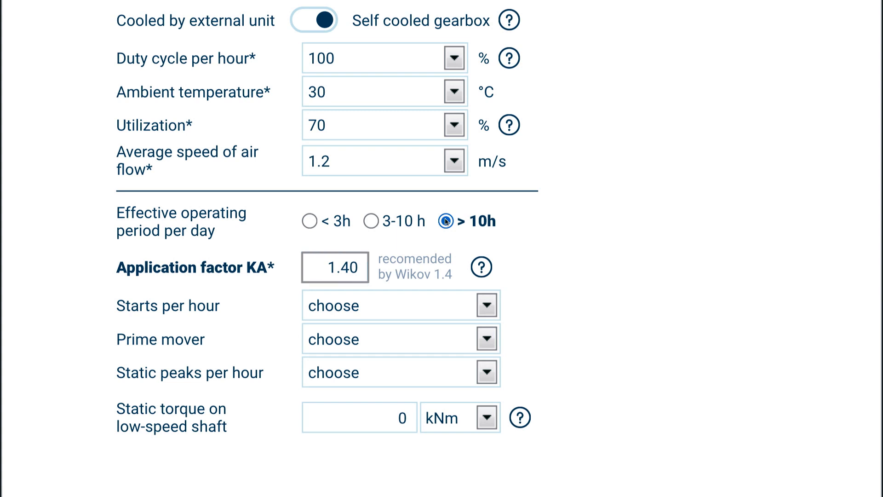
pyautogui.click(488, 305)
pyautogui.click(465, 313)
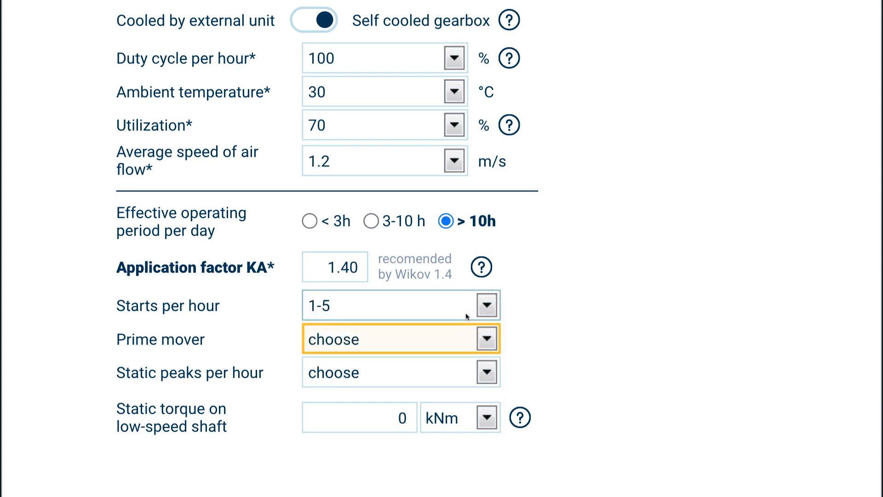
pyautogui.click(484, 343)
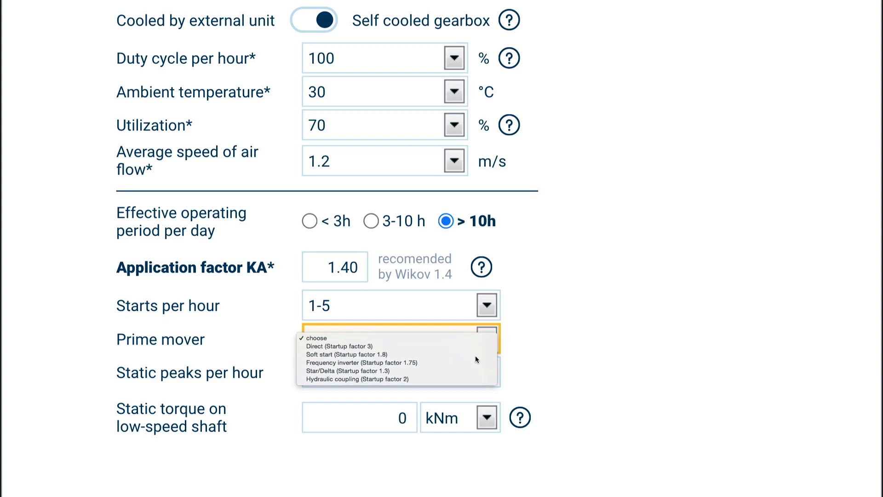
pyautogui.click(476, 355)
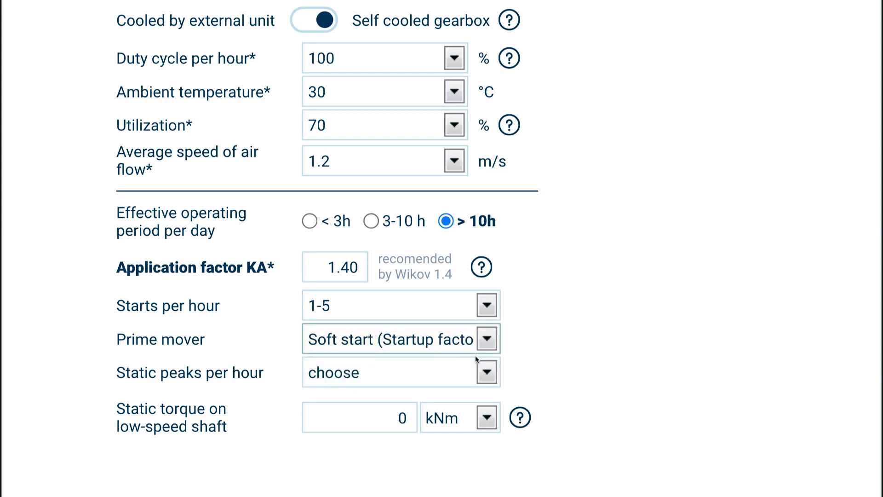
pyautogui.click(484, 371)
pyautogui.click(482, 379)
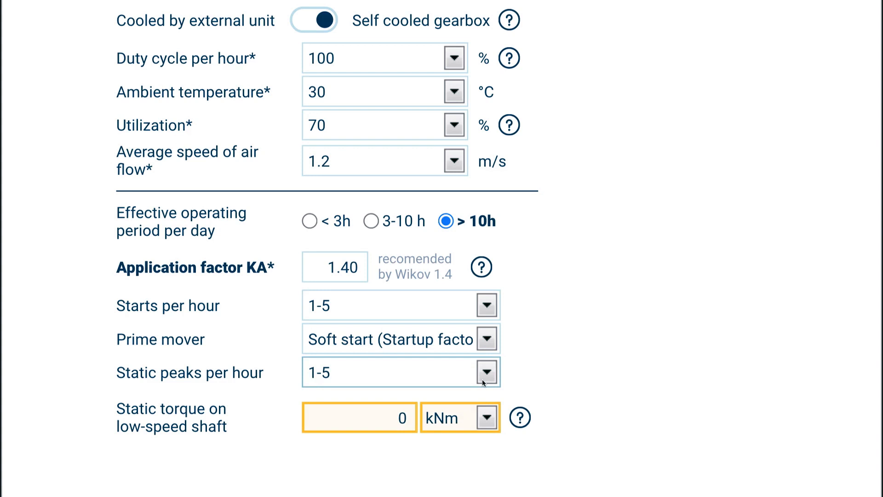
# Enter a static torque of 90 kNm
pyautogui.press('Tab')
pyautogui.write('90')
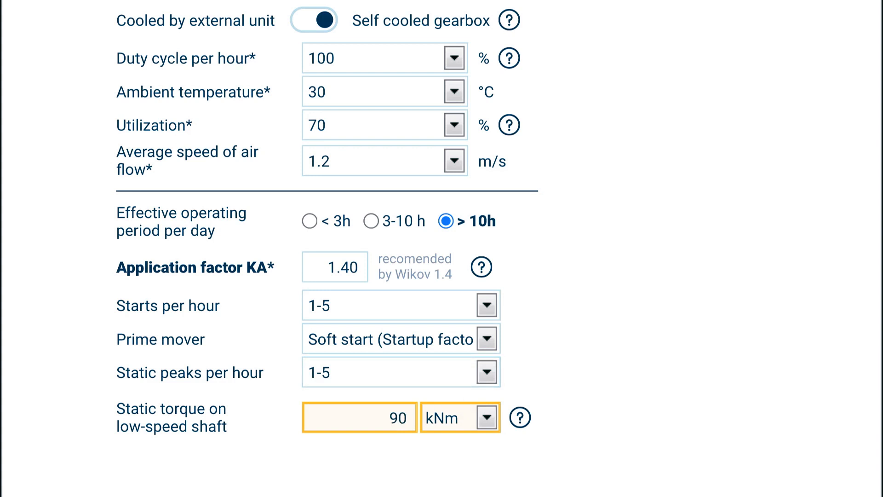
pyautogui.click(613, 416)
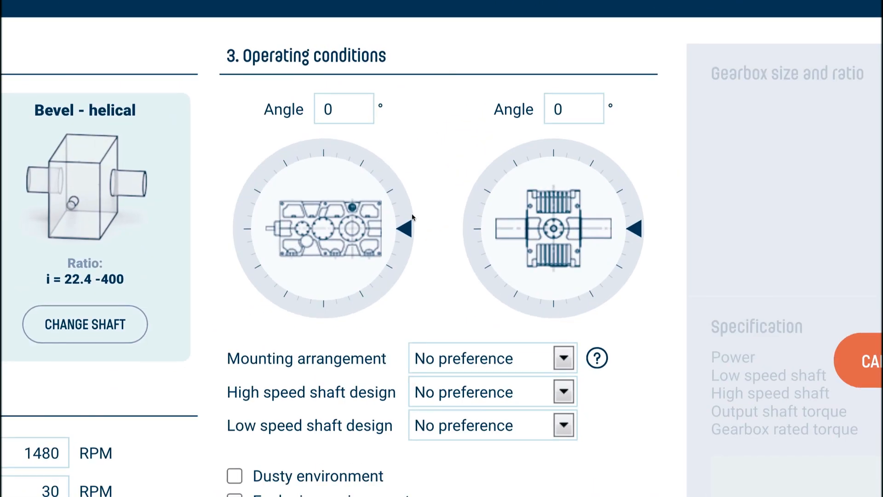
# Tilt the gearbox to a 10° left angle, keeping the right angle at 0°
pyautogui.moveTo(428, 116); pyautogui.dragTo(430, 114)
pyautogui.moveTo(408, 222)
pyautogui.mouseDown()
pyautogui.moveTo(406, 213)
pyautogui.moveTo(406, 229)
pyautogui.mouseUp()
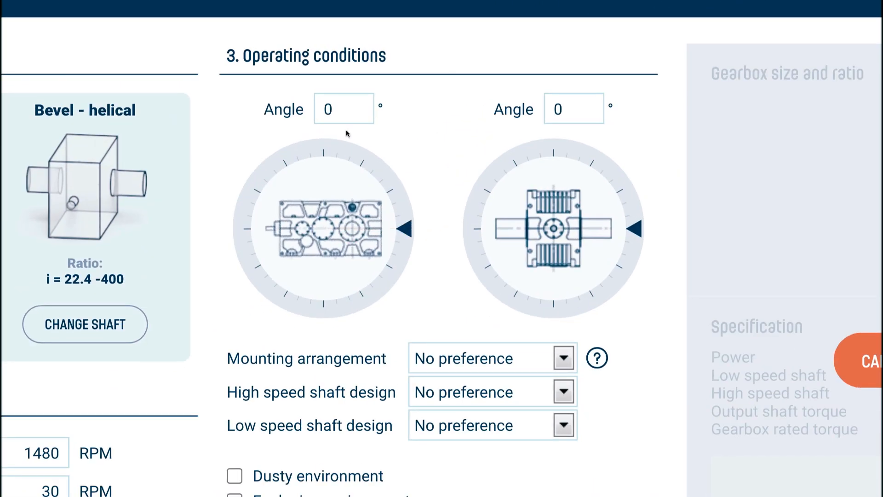
pyautogui.doubleClick(337, 99)
pyautogui.write('10')
pyautogui.moveTo(635, 228); pyautogui.dragTo(626, 200)
pyautogui.doubleClick(582, 108)
pyautogui.write('0')
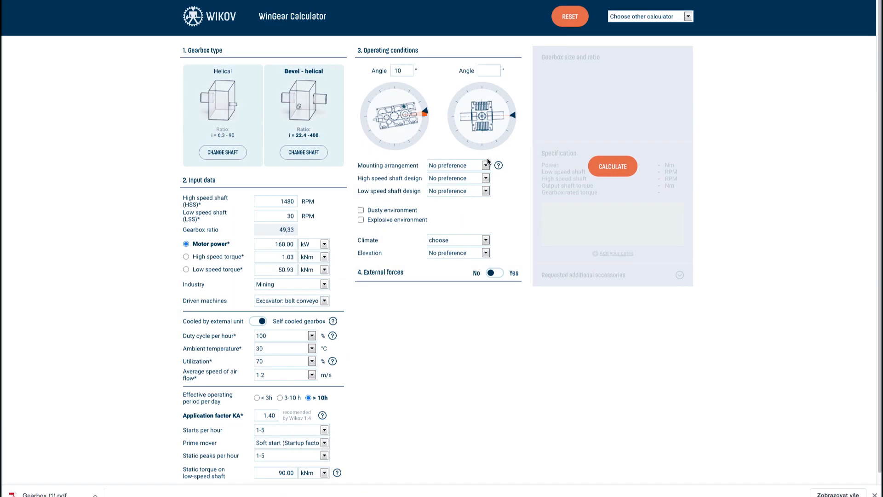
# Set mounting arrangement to Bottom with cylindrical high and low speed shafts
pyautogui.click(498, 166)
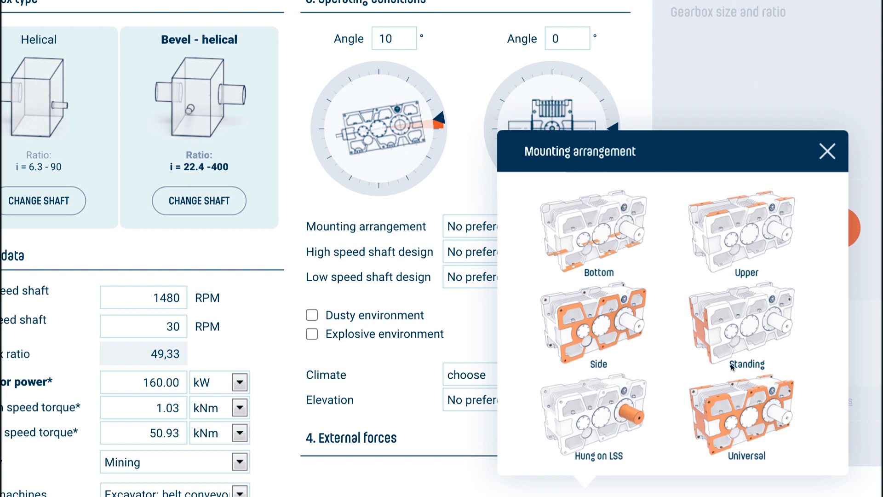
pyautogui.click(827, 152)
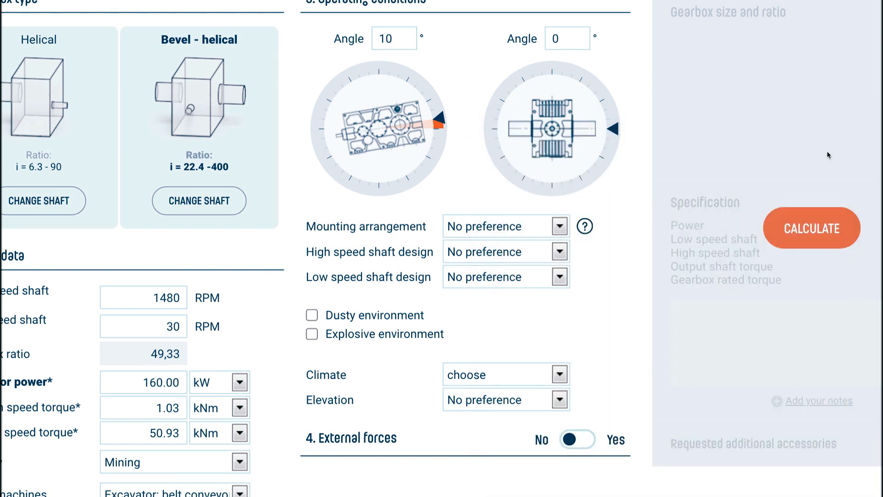
pyautogui.click(542, 228)
pyautogui.click(542, 232)
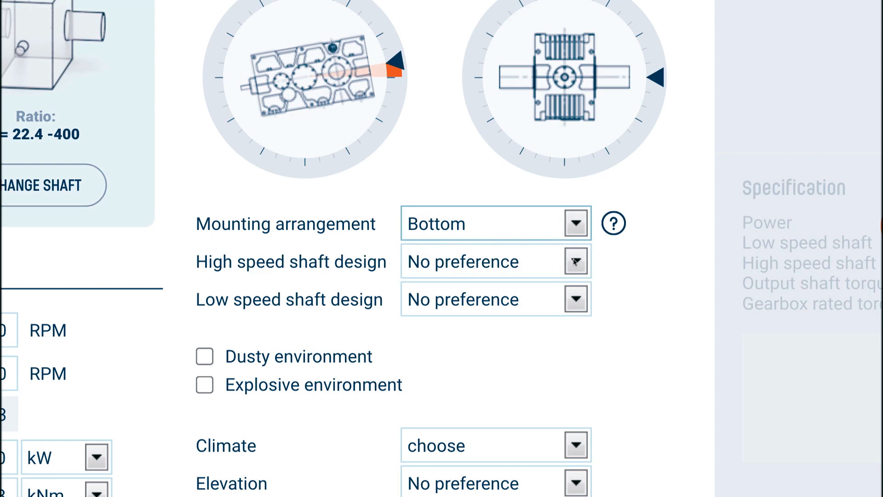
pyautogui.click(575, 261)
pyautogui.click(574, 267)
pyautogui.click(578, 296)
pyautogui.click(579, 302)
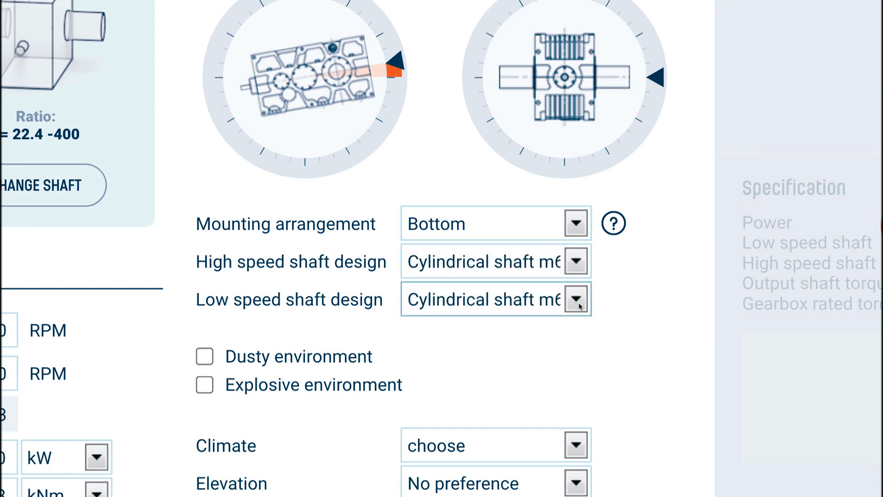
# Leave dusty and explosive unchecked; set climate Normal and elevation 1000–2000 m
pyautogui.click(205, 358)
pyautogui.click(208, 390)
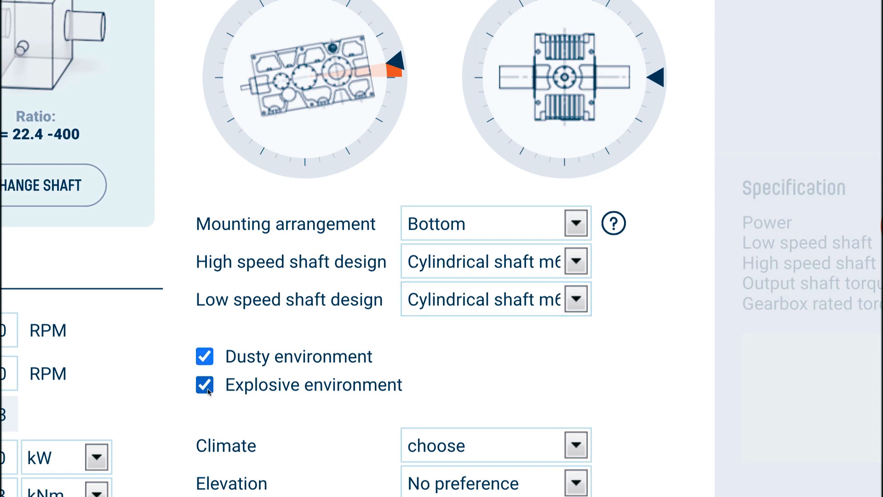
pyautogui.click(208, 390)
pyautogui.click(205, 358)
pyautogui.scroll(-3, 205, 361)
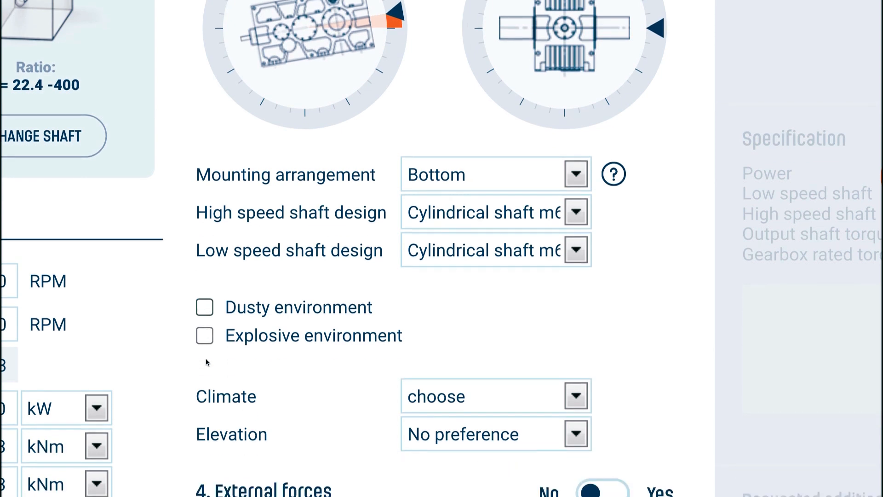
pyautogui.click(573, 288)
pyautogui.click(549, 303)
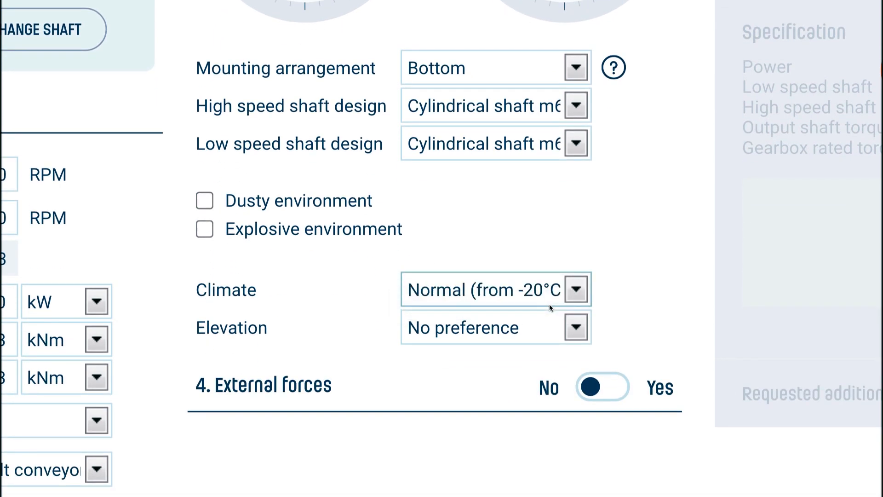
pyautogui.click(572, 331)
pyautogui.click(566, 343)
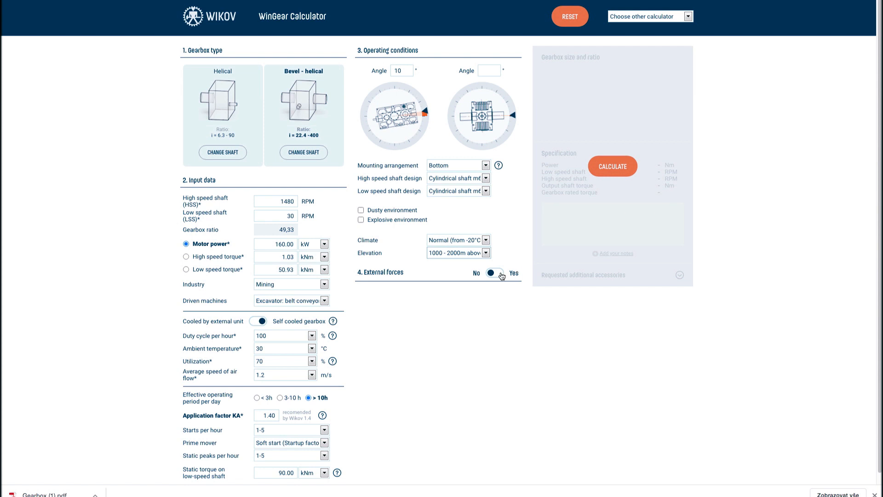
# Enable external forces and set a reversed 2 kN LSS axial force
pyautogui.click(501, 275)
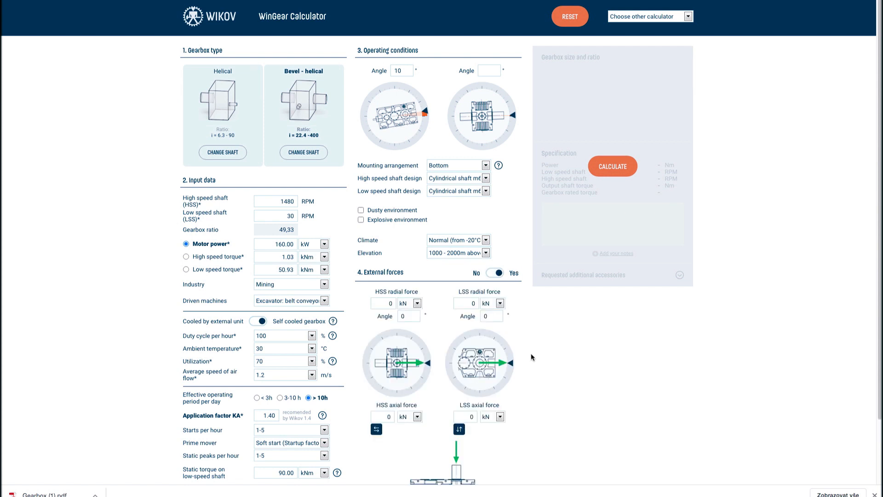
pyautogui.scroll(-2, 531, 354)
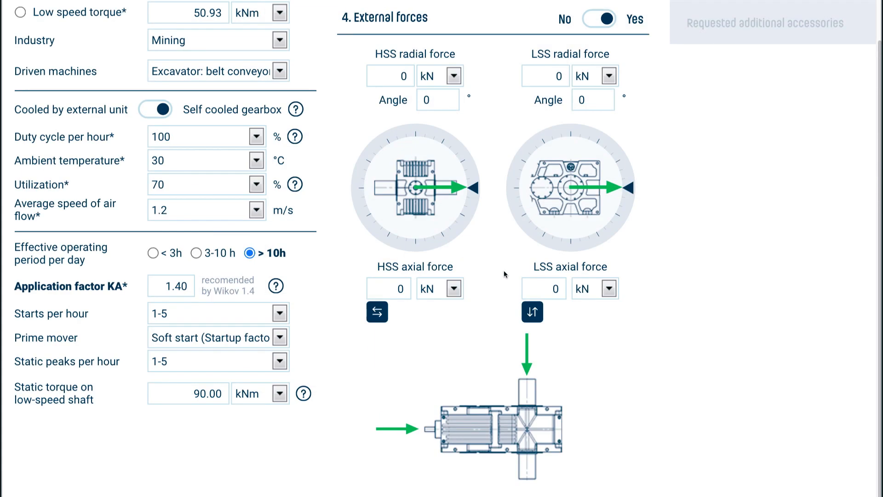
pyautogui.click(530, 317)
pyautogui.click(557, 289)
pyautogui.write('2')
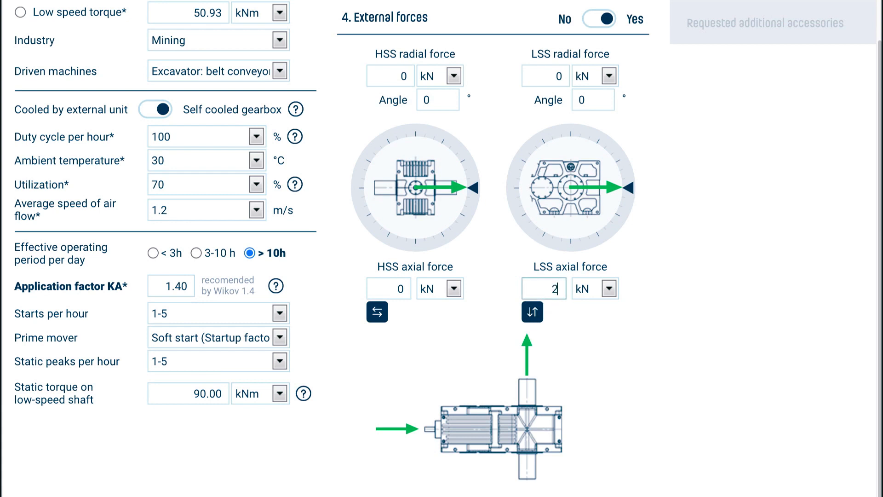
pyautogui.click(592, 313)
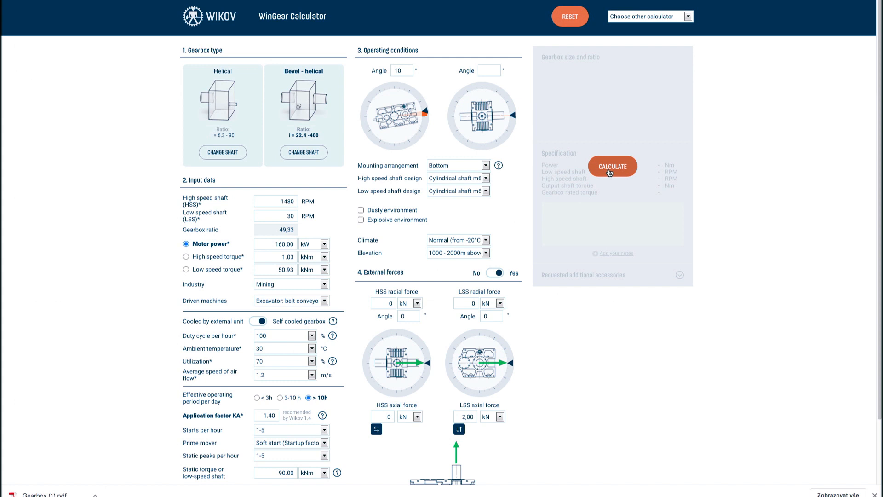
# Run the calculation and compare Options B, C and D before returning to Option A
pyautogui.click(609, 170)
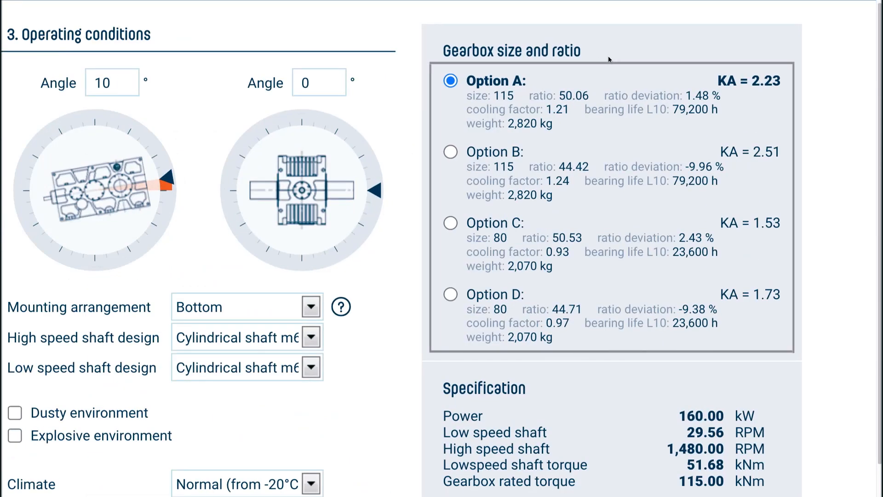
pyautogui.click(450, 152)
pyautogui.click(450, 224)
pyautogui.click(450, 294)
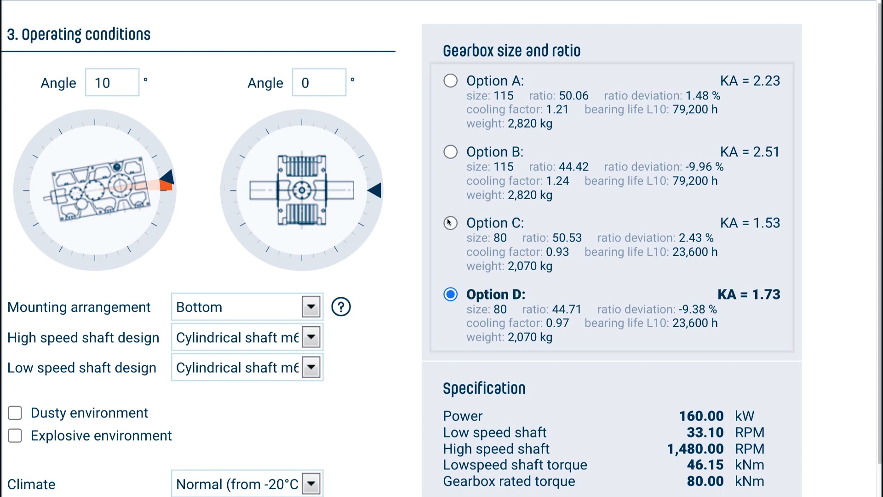
pyautogui.click(450, 82)
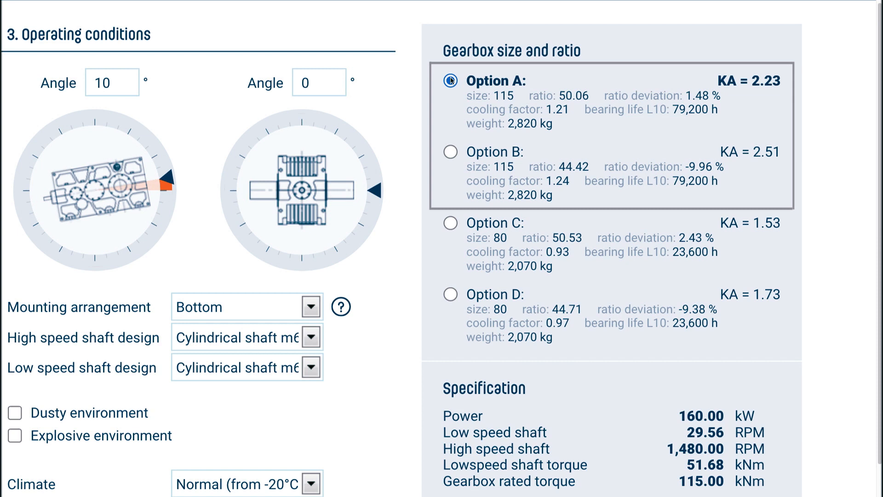
# Recheck ratios and KA across Options B–D, then settle on Option A (size 115, ratio 50.06)
pyautogui.click(453, 152)
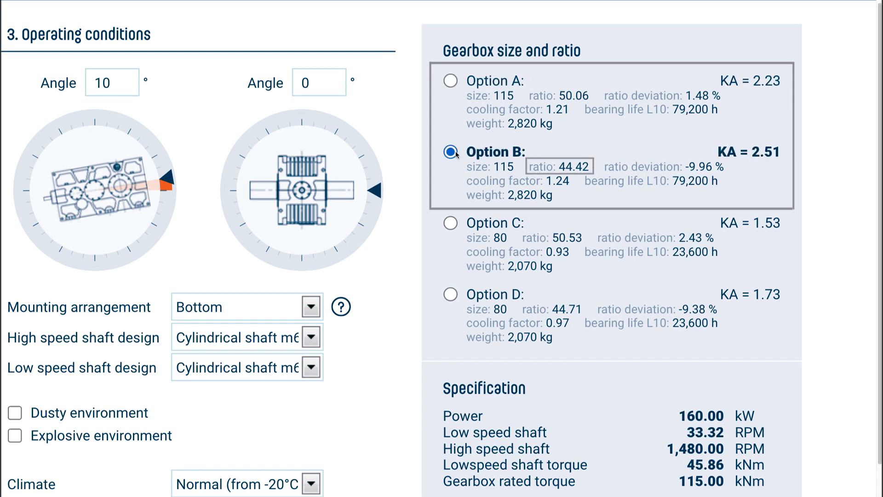
pyautogui.click(451, 223)
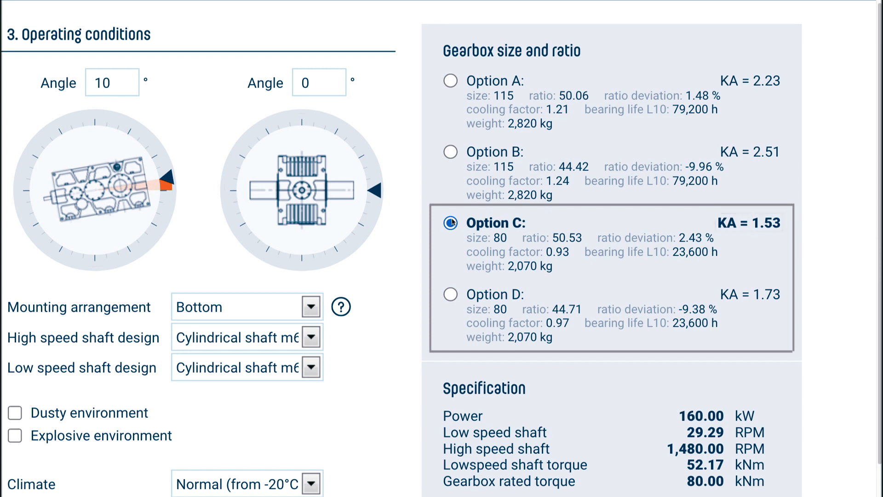
pyautogui.click(451, 294)
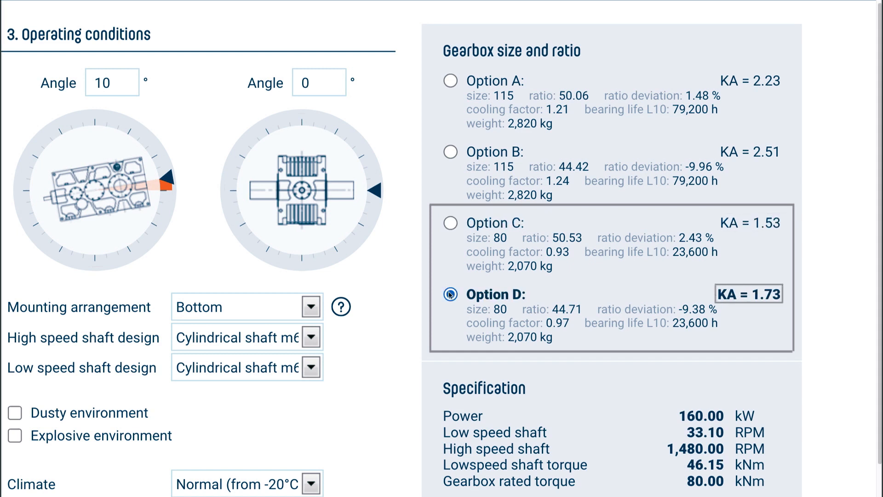
pyautogui.click(452, 223)
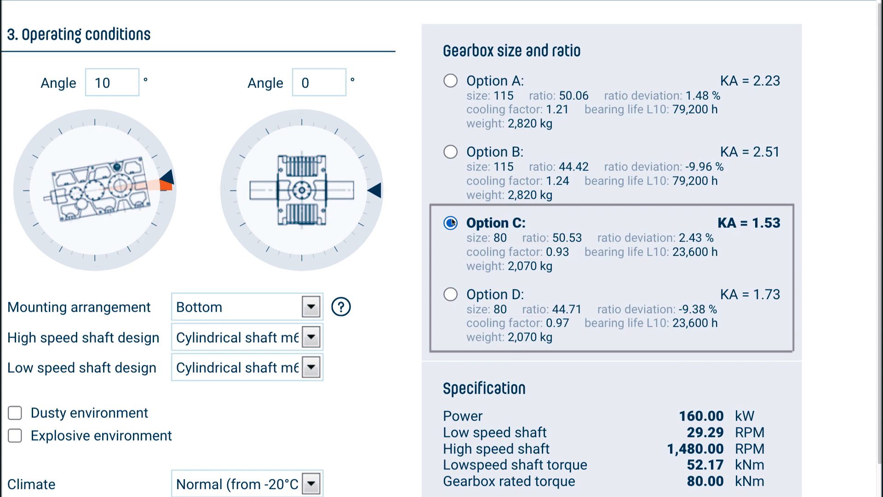
pyautogui.click(450, 294)
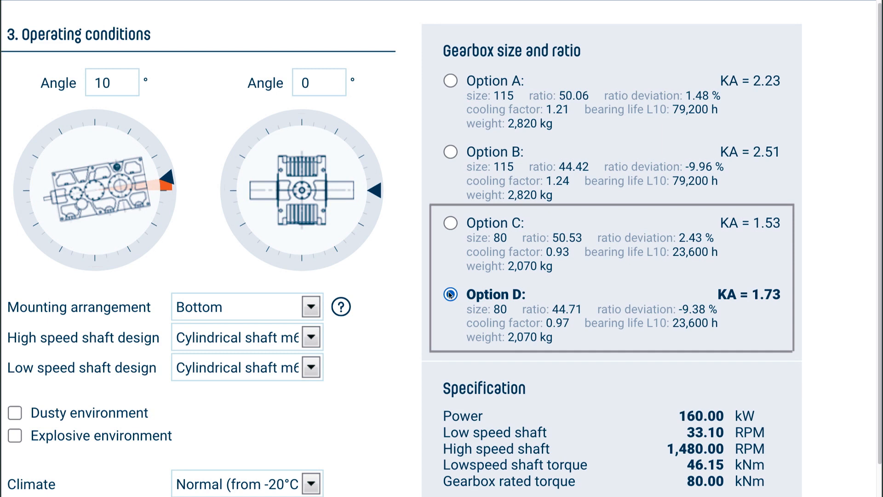
pyautogui.click(452, 223)
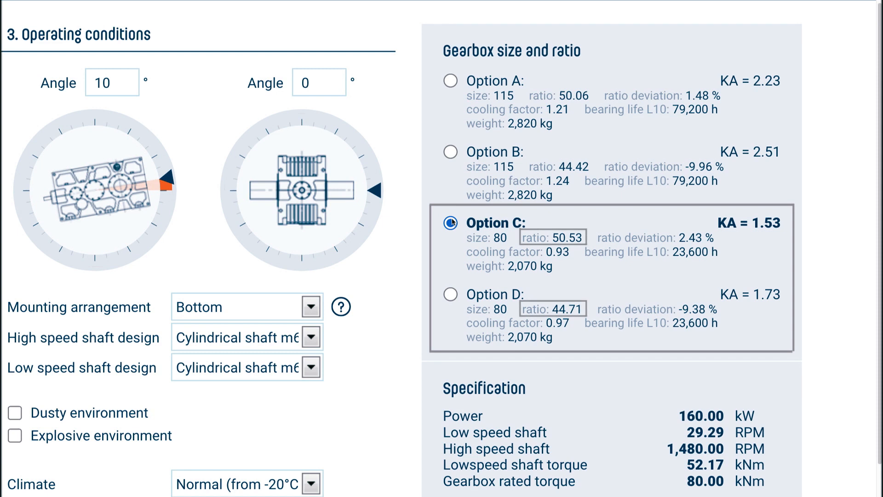
pyautogui.click(450, 294)
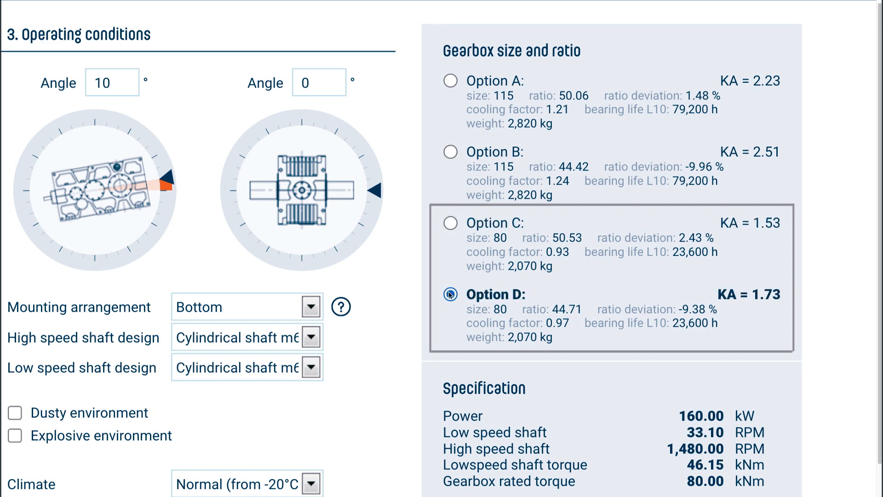
pyautogui.click(450, 81)
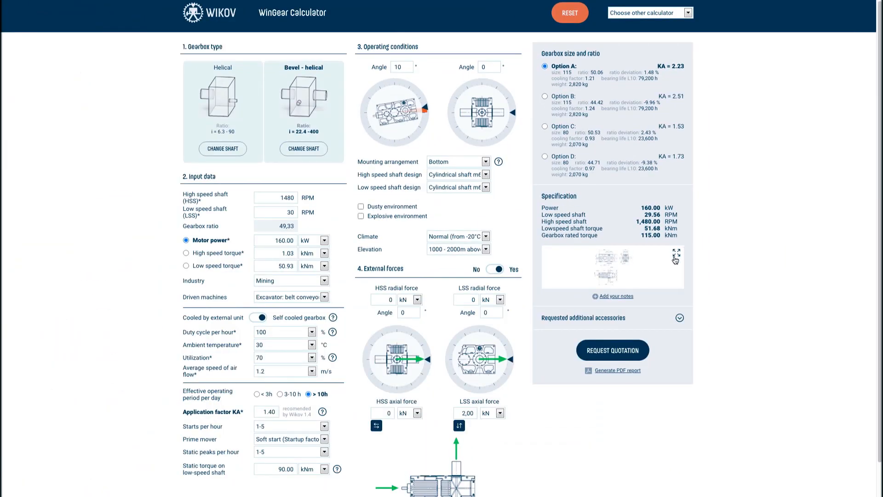
# Check the enlarged gearbox dimension drawing, then add the note 'Color RAL 6038'
pyautogui.click(677, 254)
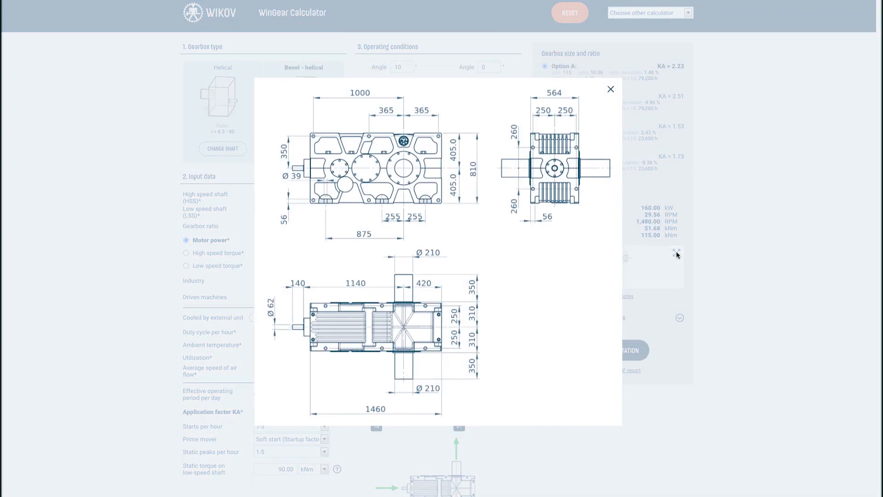
pyautogui.click(676, 255)
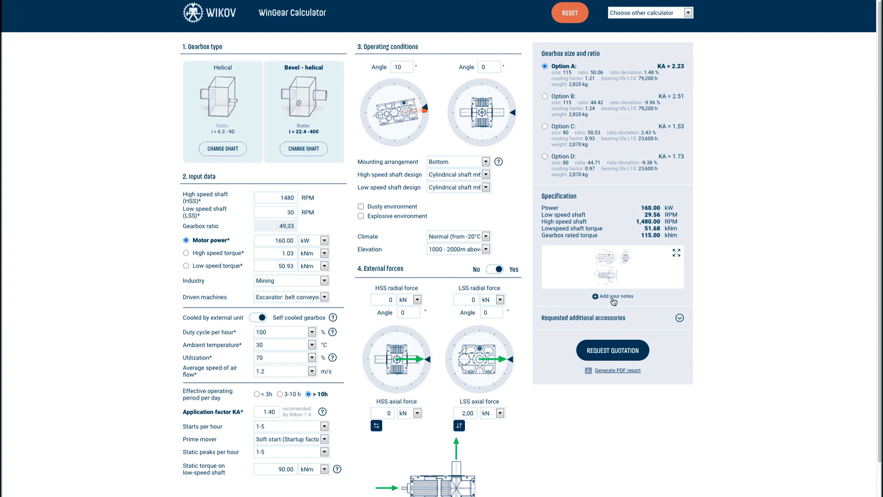
pyautogui.click(612, 298)
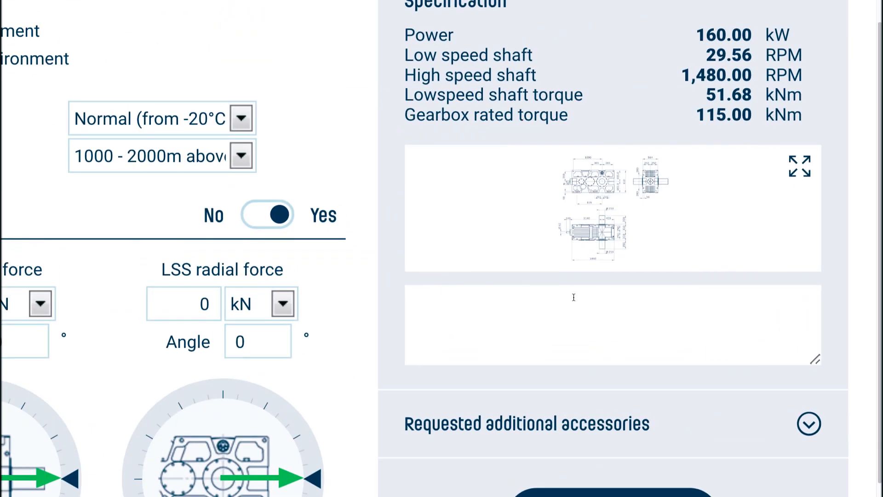
pyautogui.write('Color RAL 60')
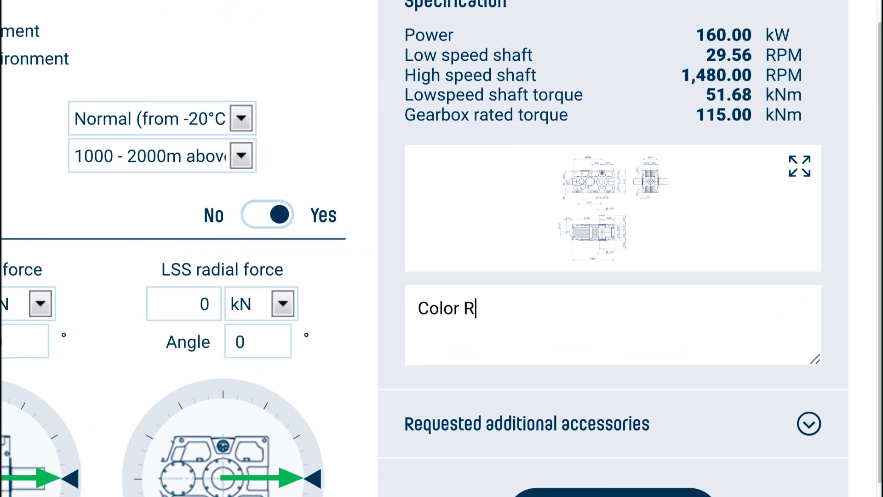
pyautogui.write('38')
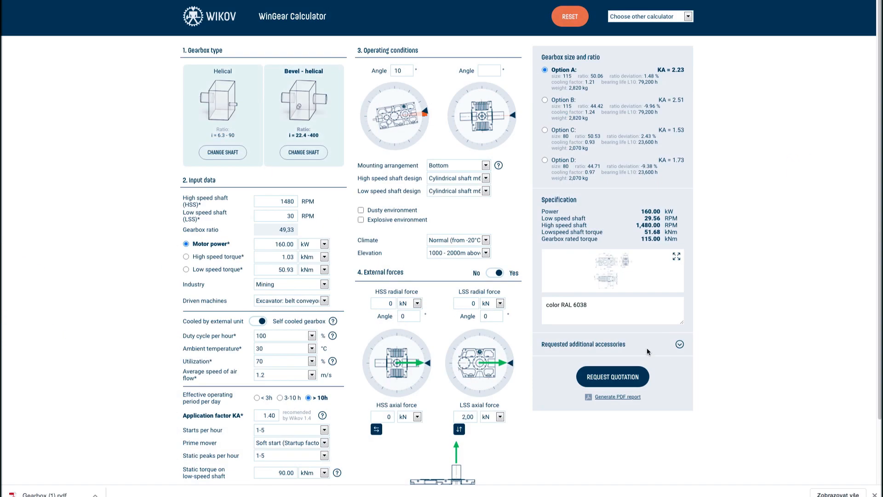
# Request a high speed coupling accessory of type Flexible jaw coupling
pyautogui.click(679, 346)
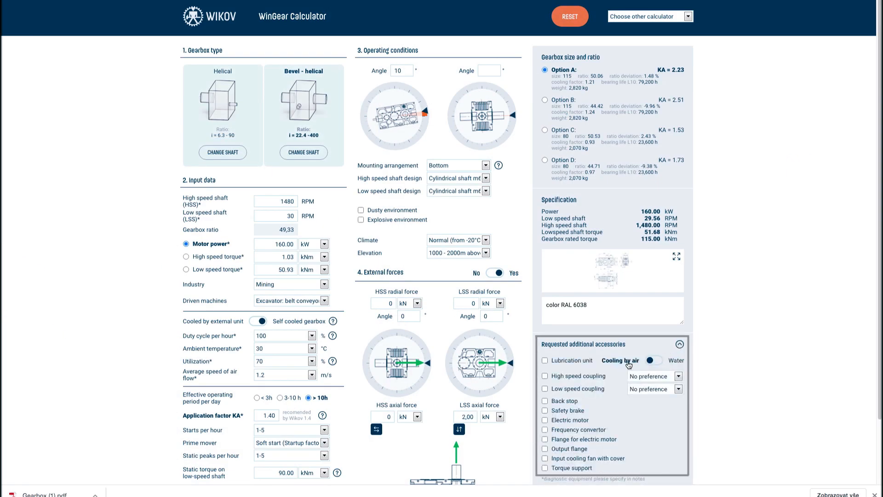
pyautogui.click(545, 377)
pyautogui.click(679, 376)
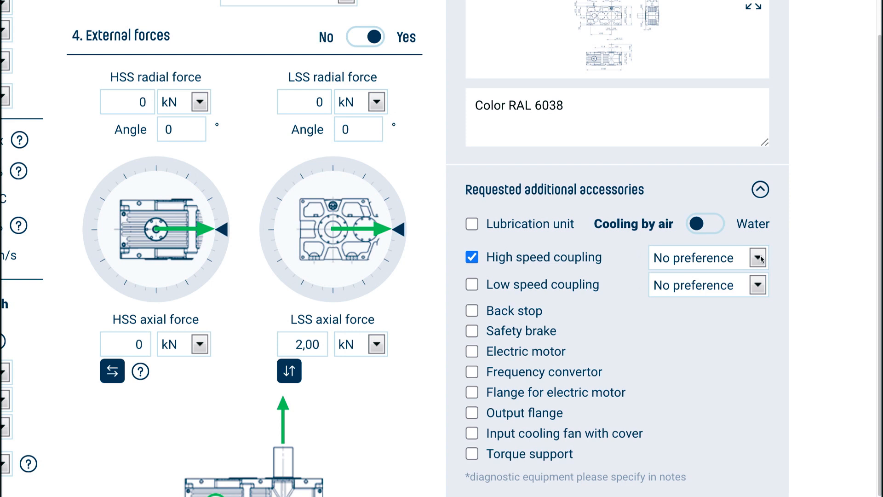
pyautogui.click(760, 266)
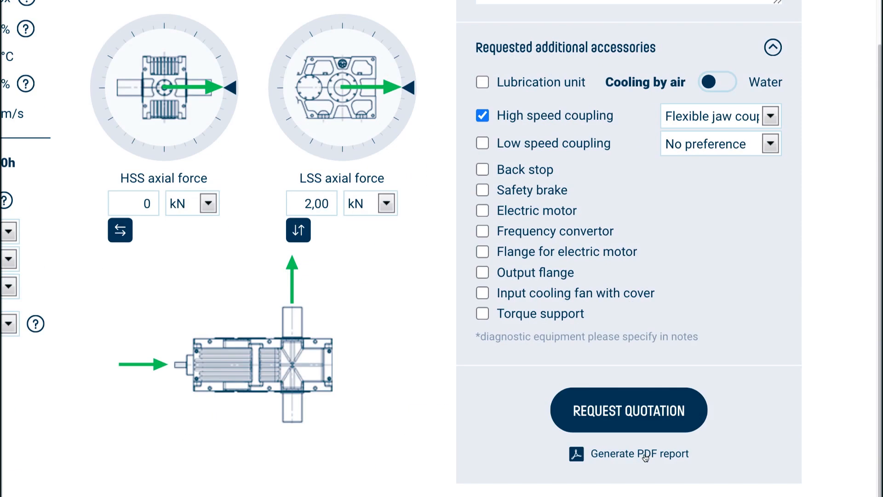
# Generate the PDF report and review it through page 3
pyautogui.click(646, 456)
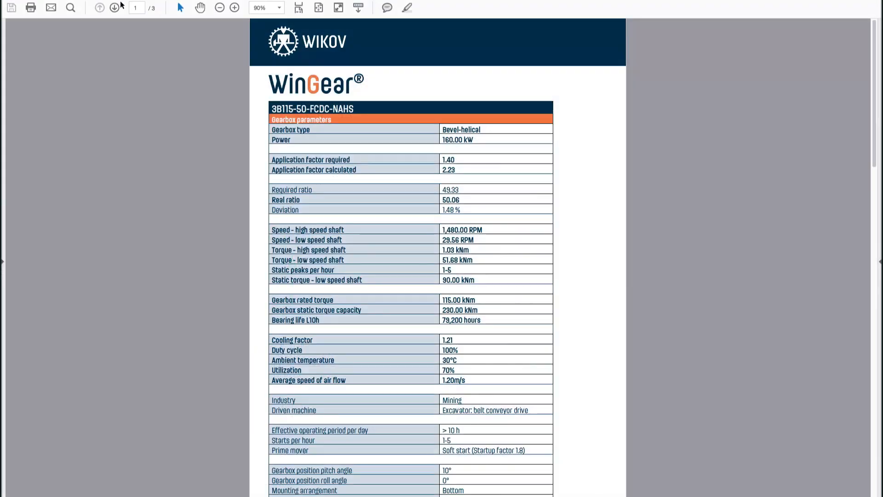
pyautogui.click(115, 9)
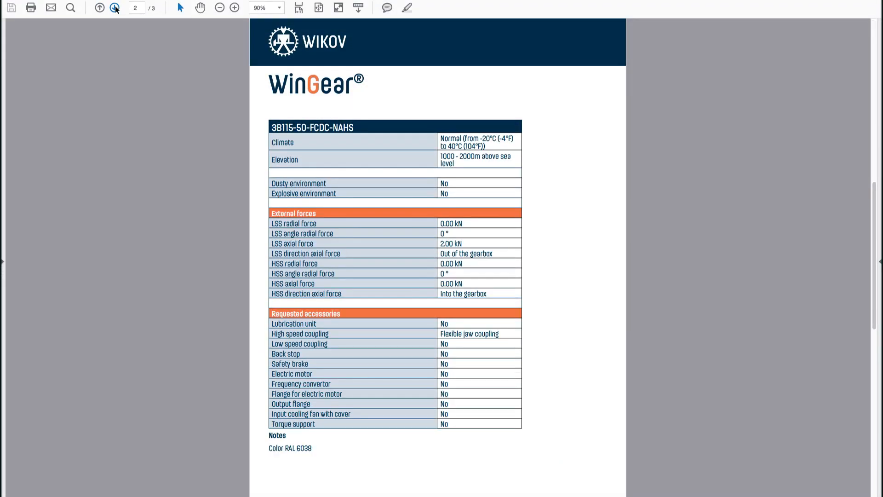
pyautogui.click(115, 8)
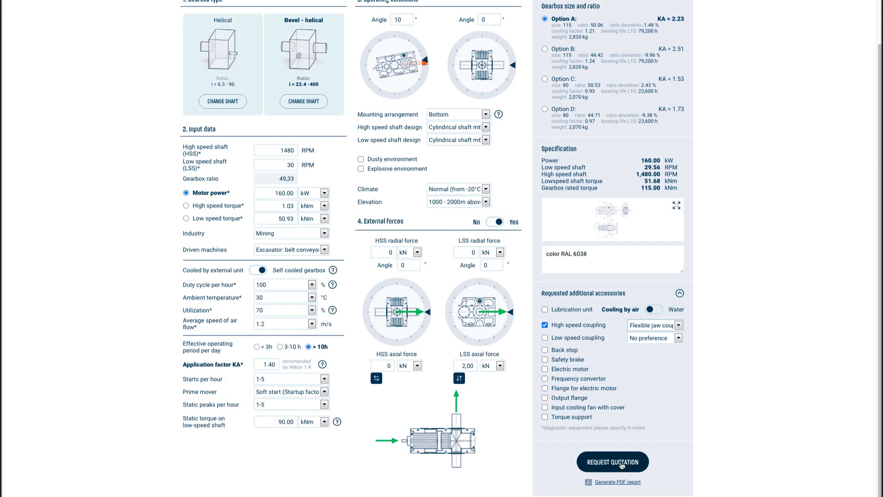
# Submit a quotation request with the contact's e-mail address and phone number
pyautogui.click(621, 463)
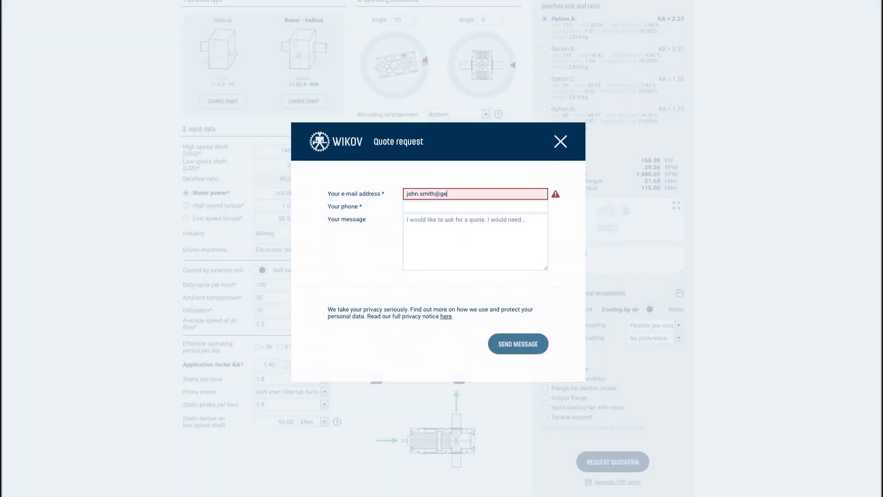
pyautogui.press('Tab')
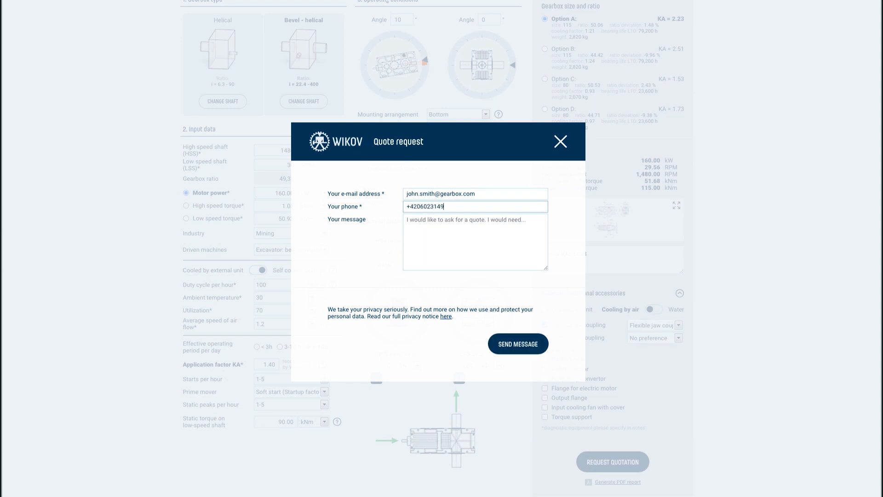
pyautogui.click(514, 349)
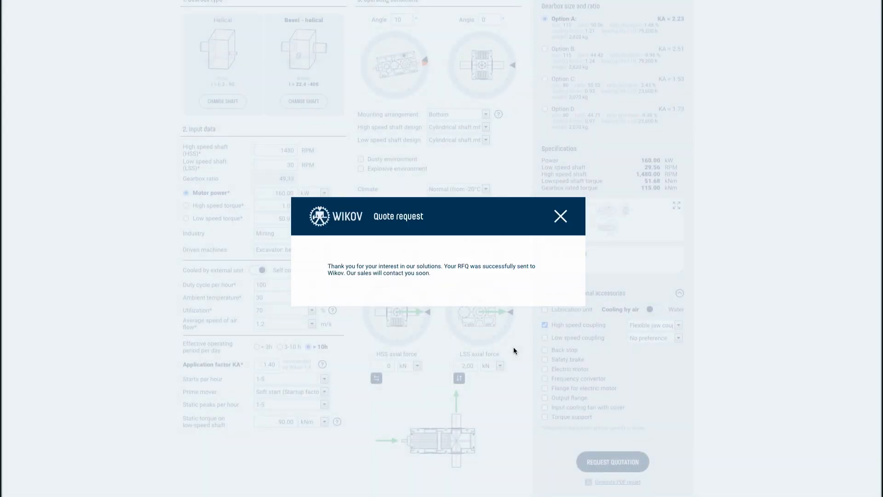